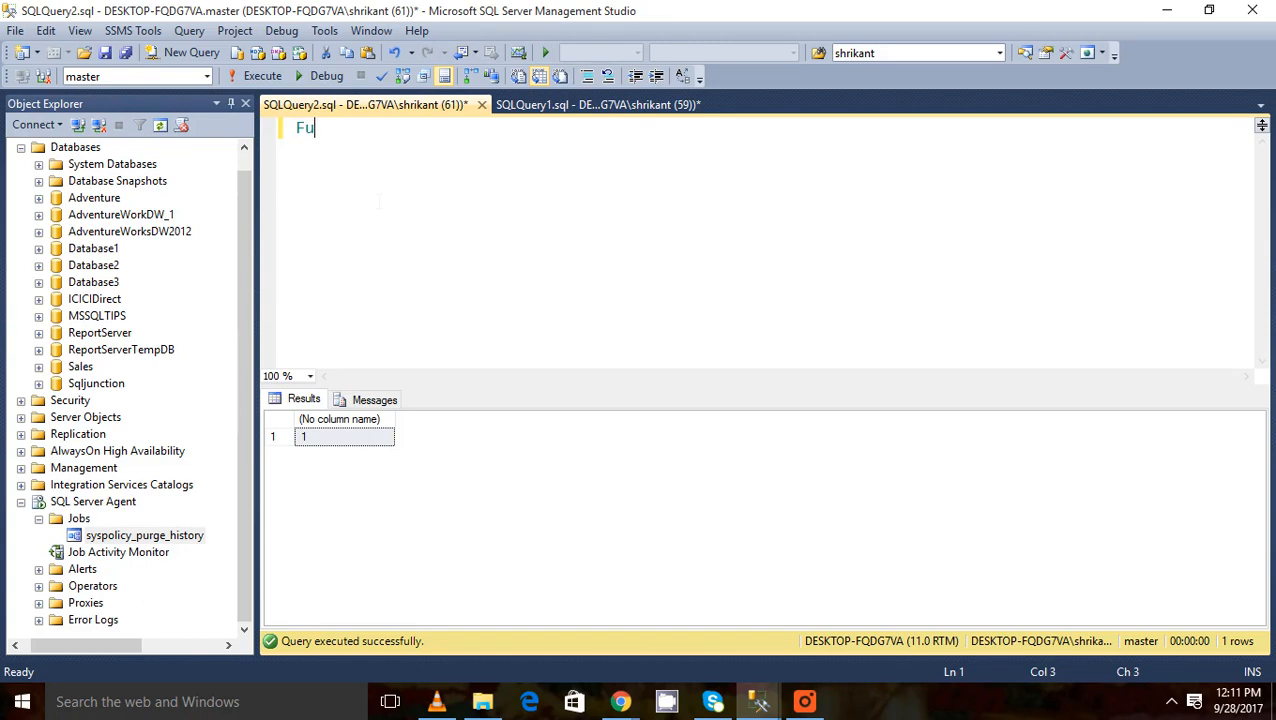
- Write the heading "Full Back Up :" in the query and start a new line below it
type("ck ")
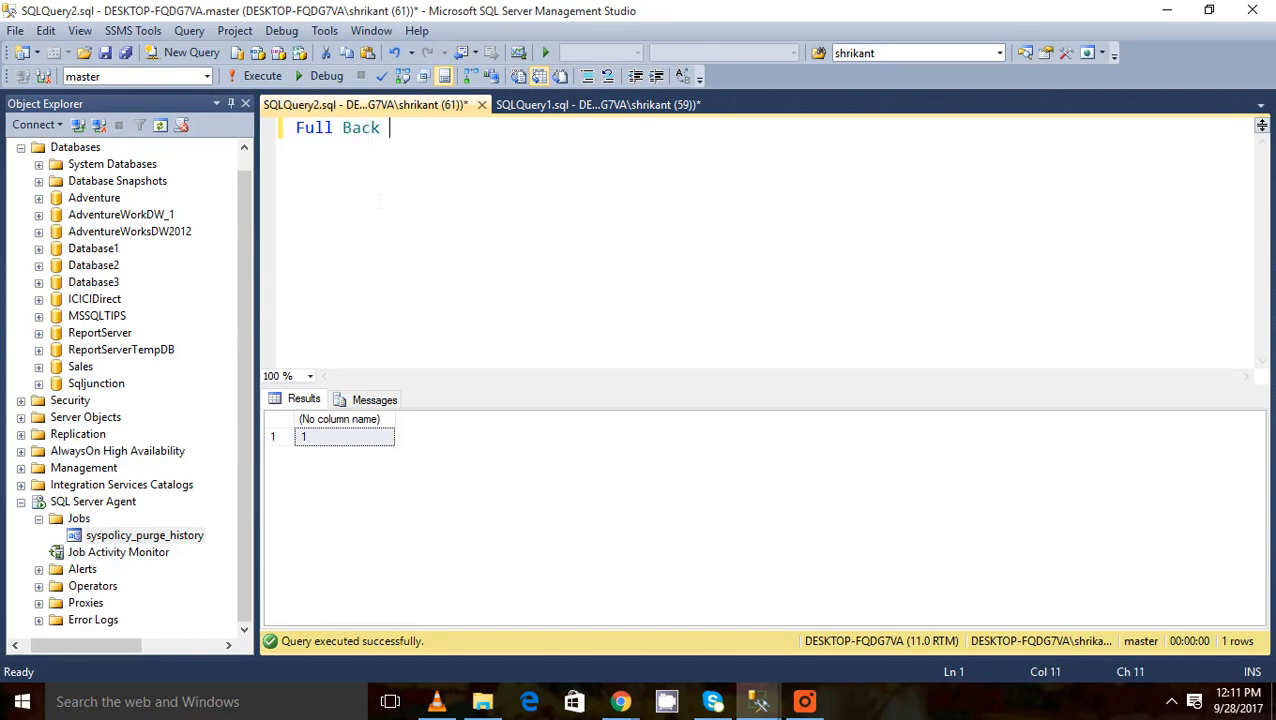
type("Up :")
key("Return")
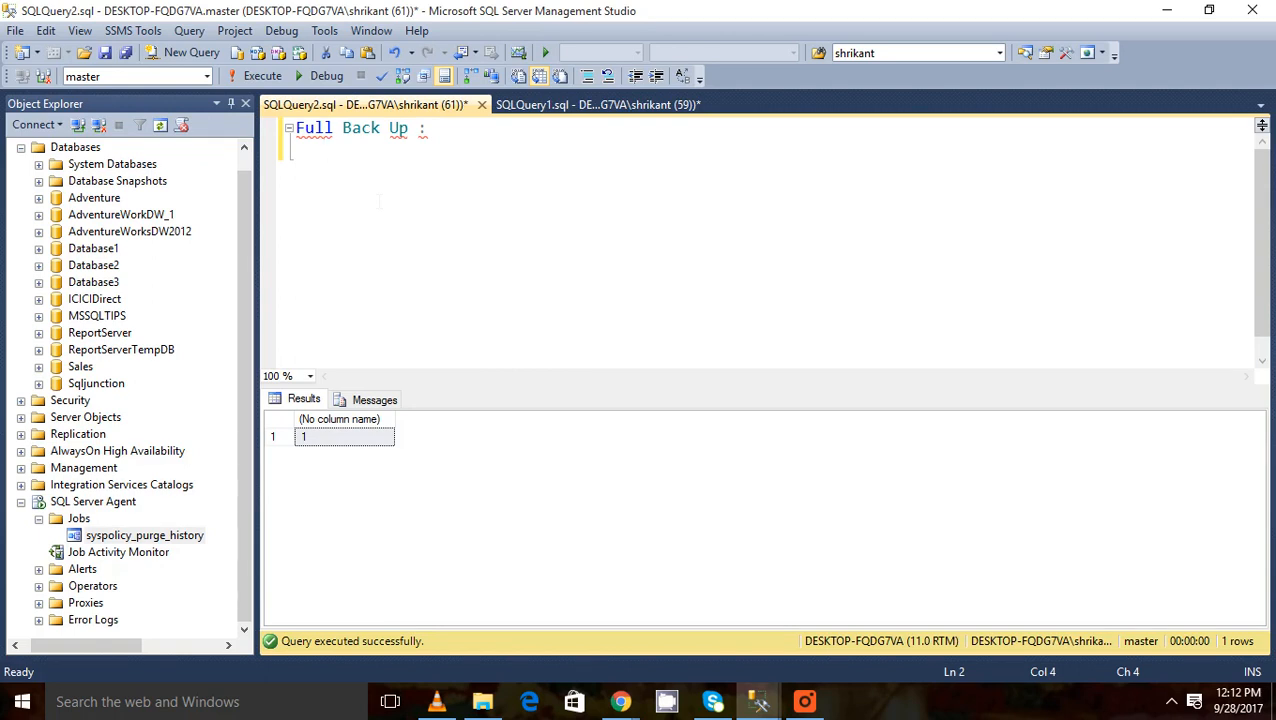
- Open the Back Up task for Database1
left_click(246, 162)
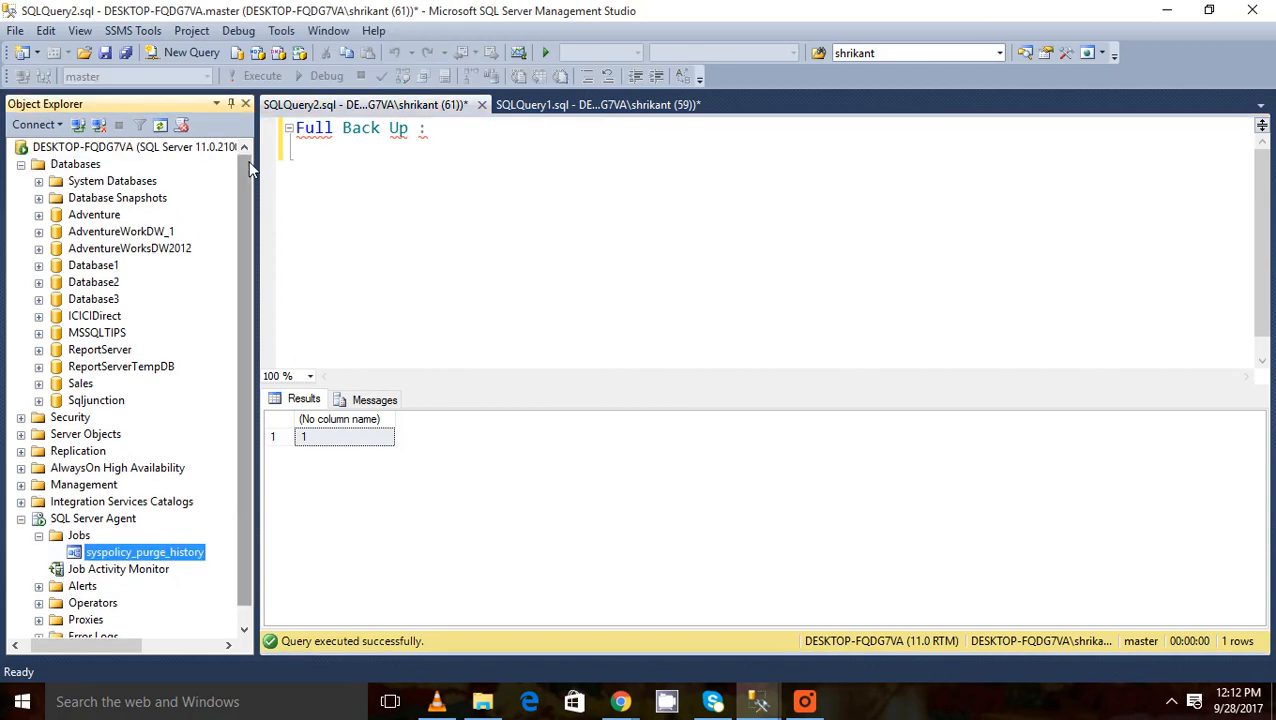
left_click(112, 266)
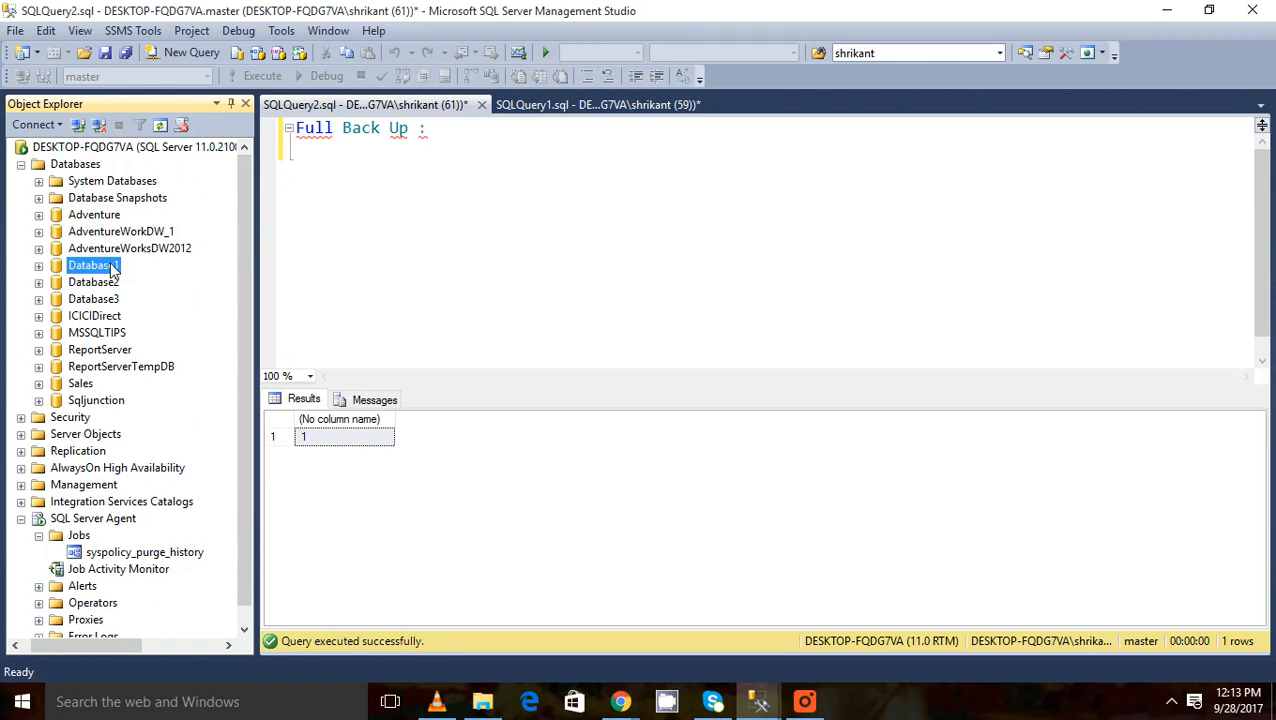
right_click(112, 268)
mouse_move(197, 348)
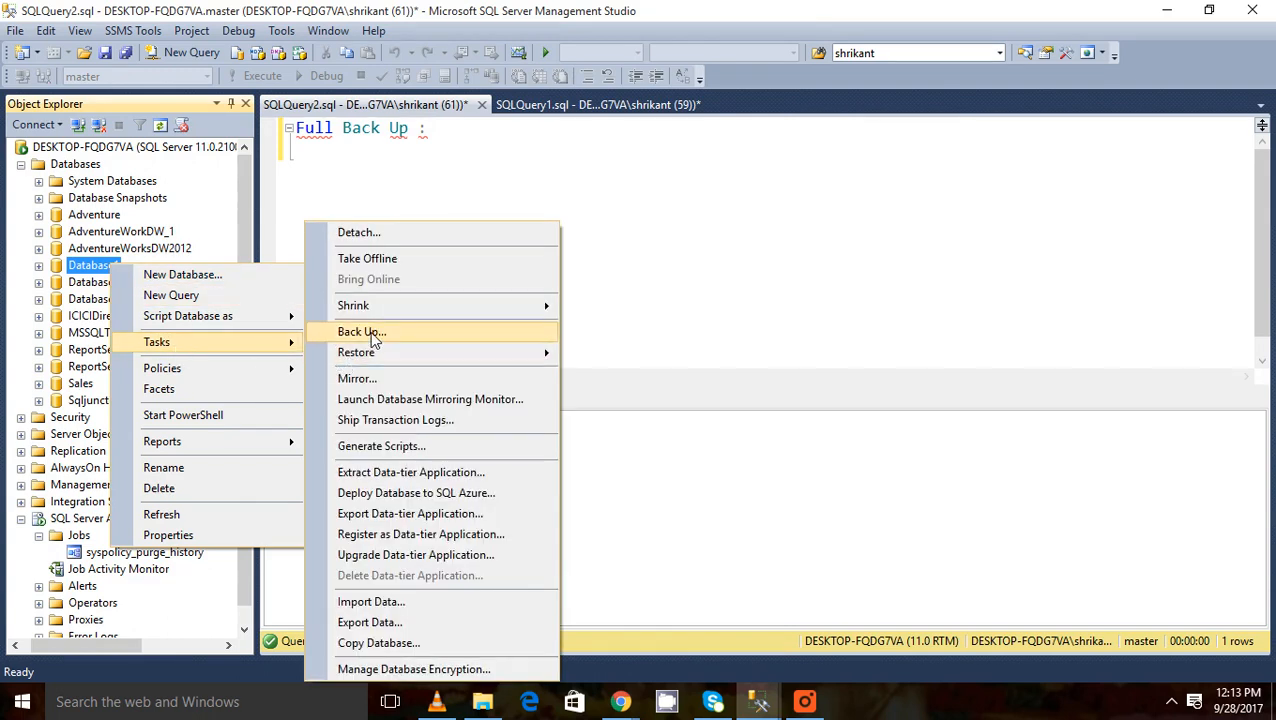
left_click(362, 332)
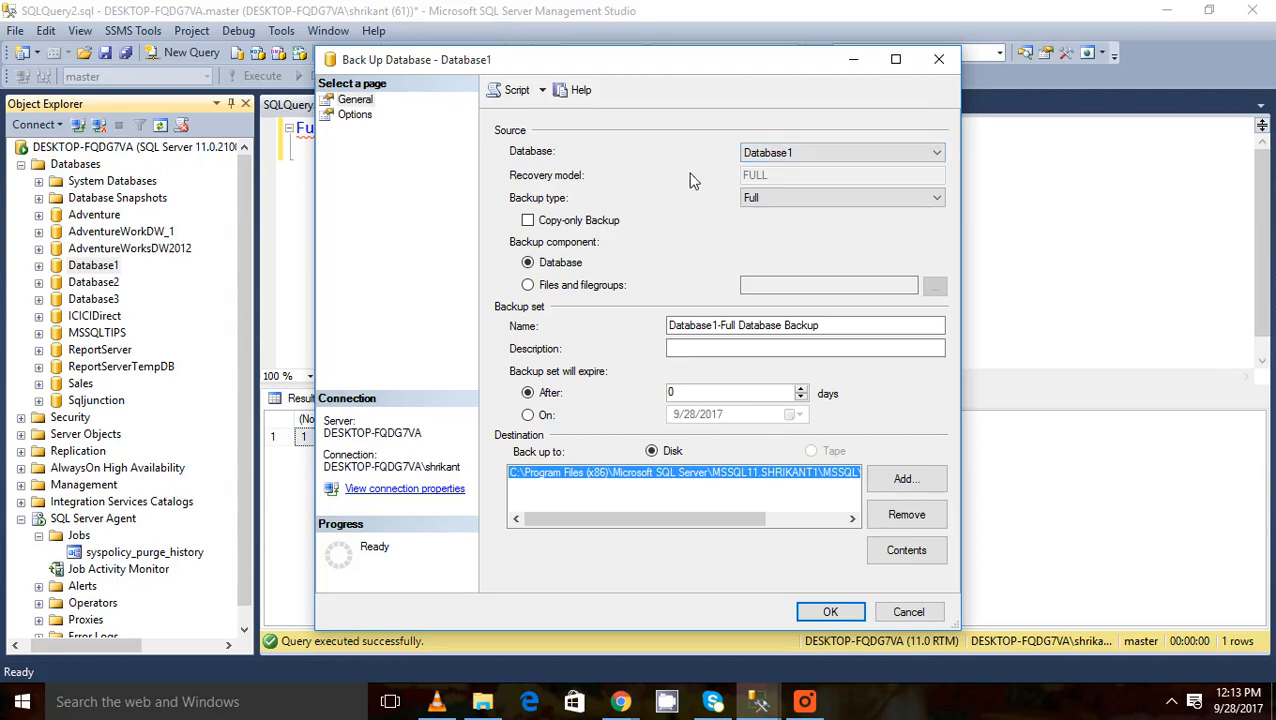
- Choose Database1 as the backup source and Full as the backup type
left_click(790, 155)
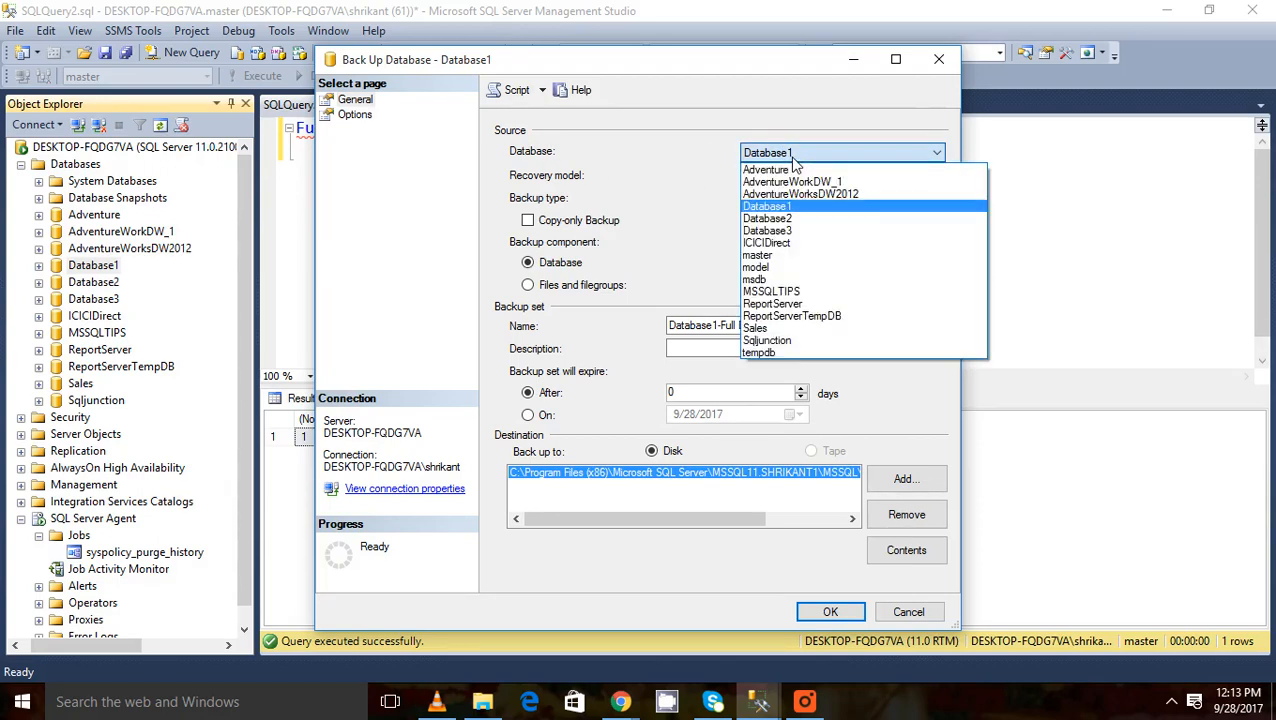
left_click(792, 206)
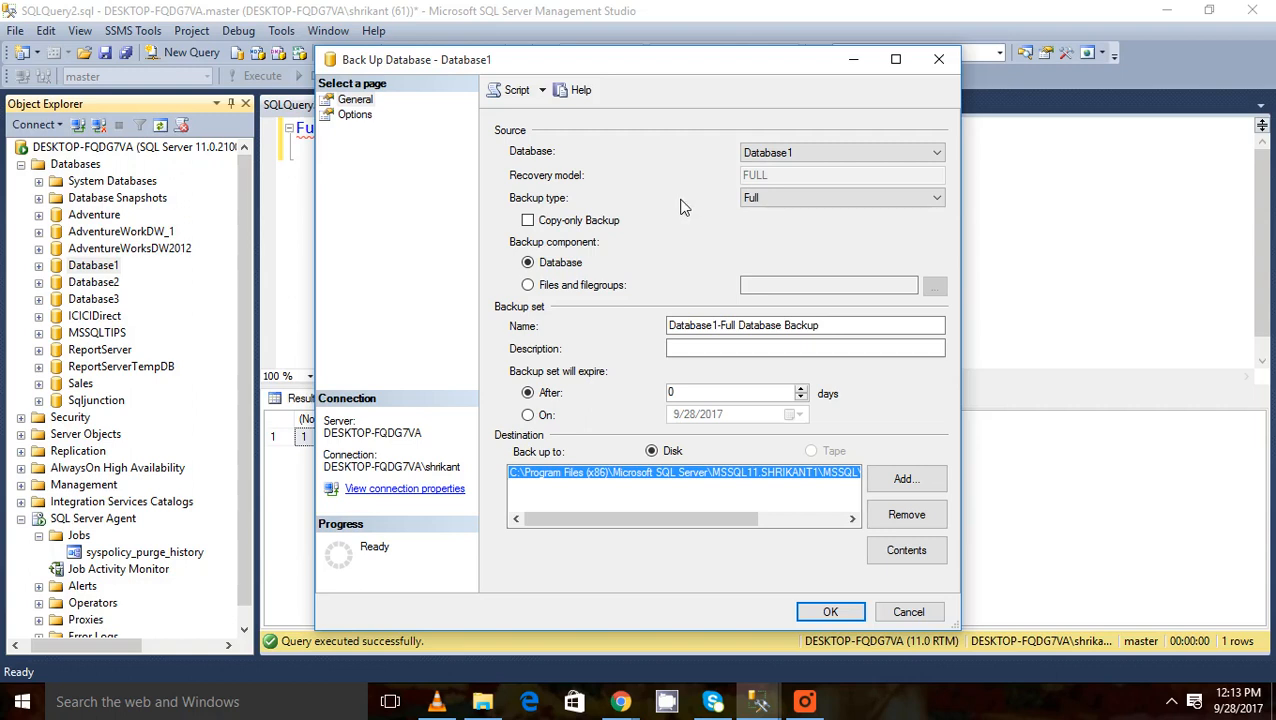
left_click(766, 199)
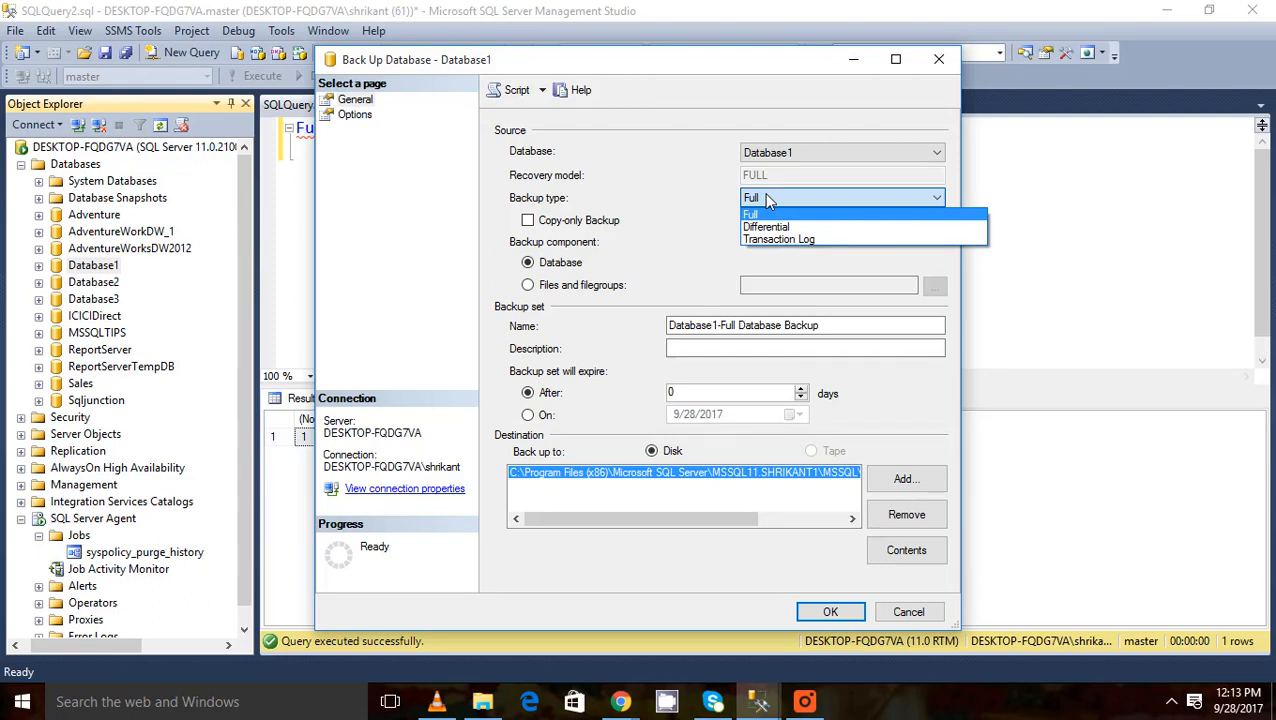
left_click(765, 214)
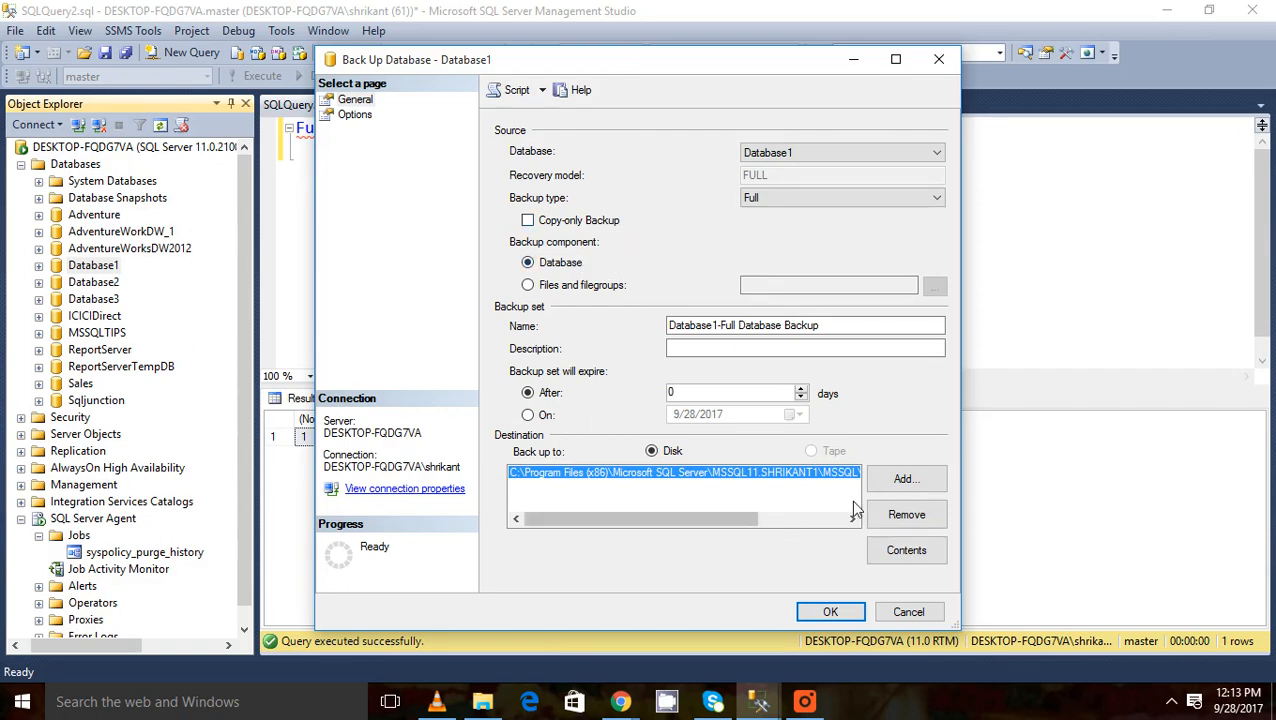
- Remove the default file path from the backup destinations
left_click(906, 514)
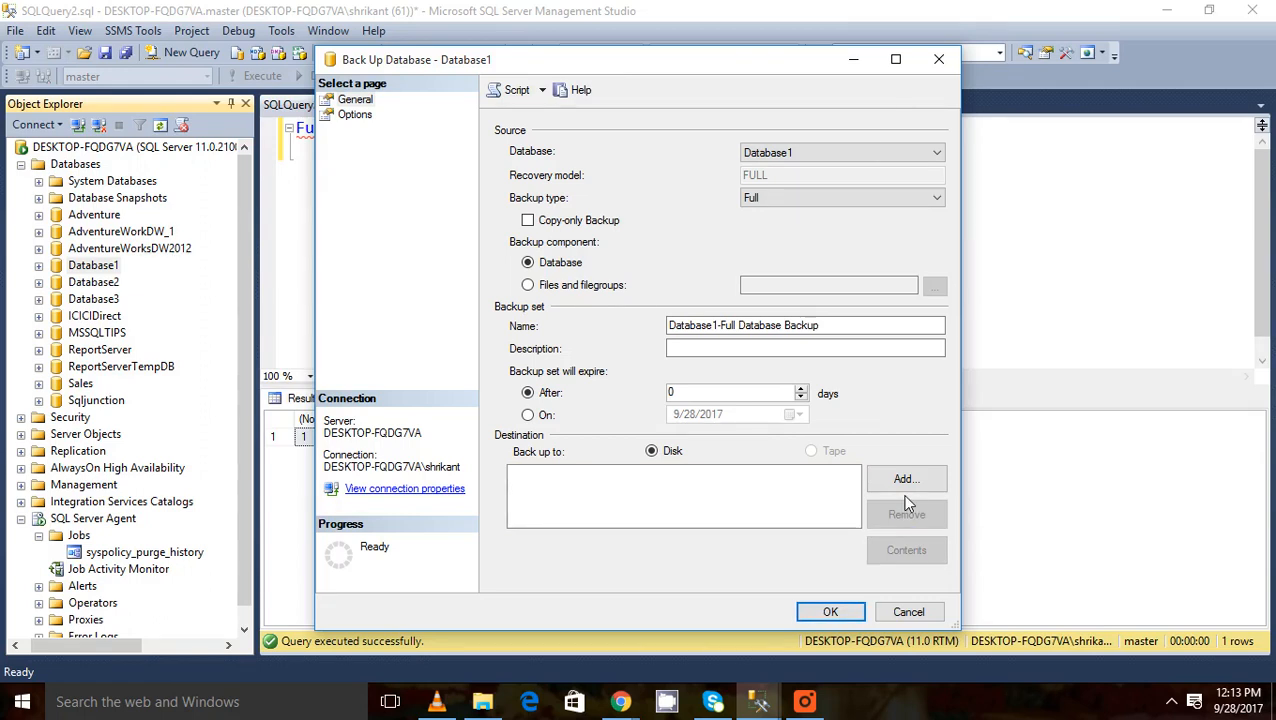
left_click(861, 152)
left_click(703, 175)
- Start adding a new disk destination and choose the root of the H: drive as its location
left_click(903, 480)
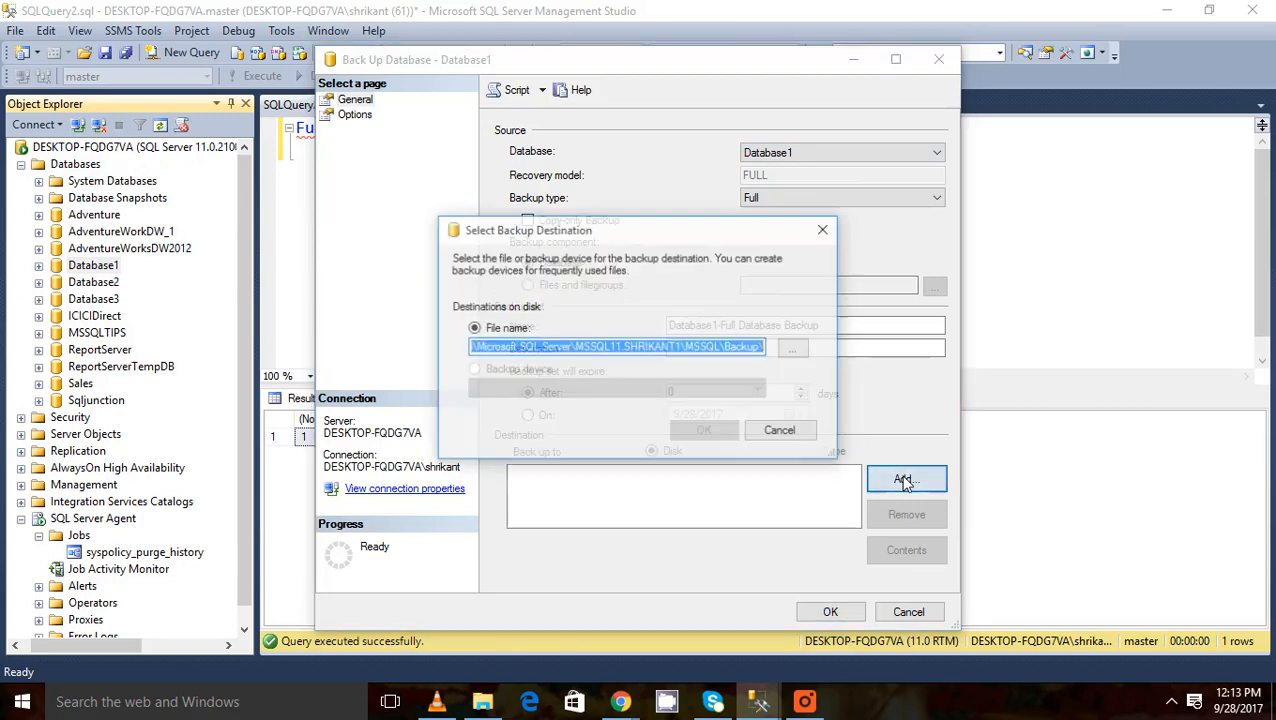
left_click(795, 350)
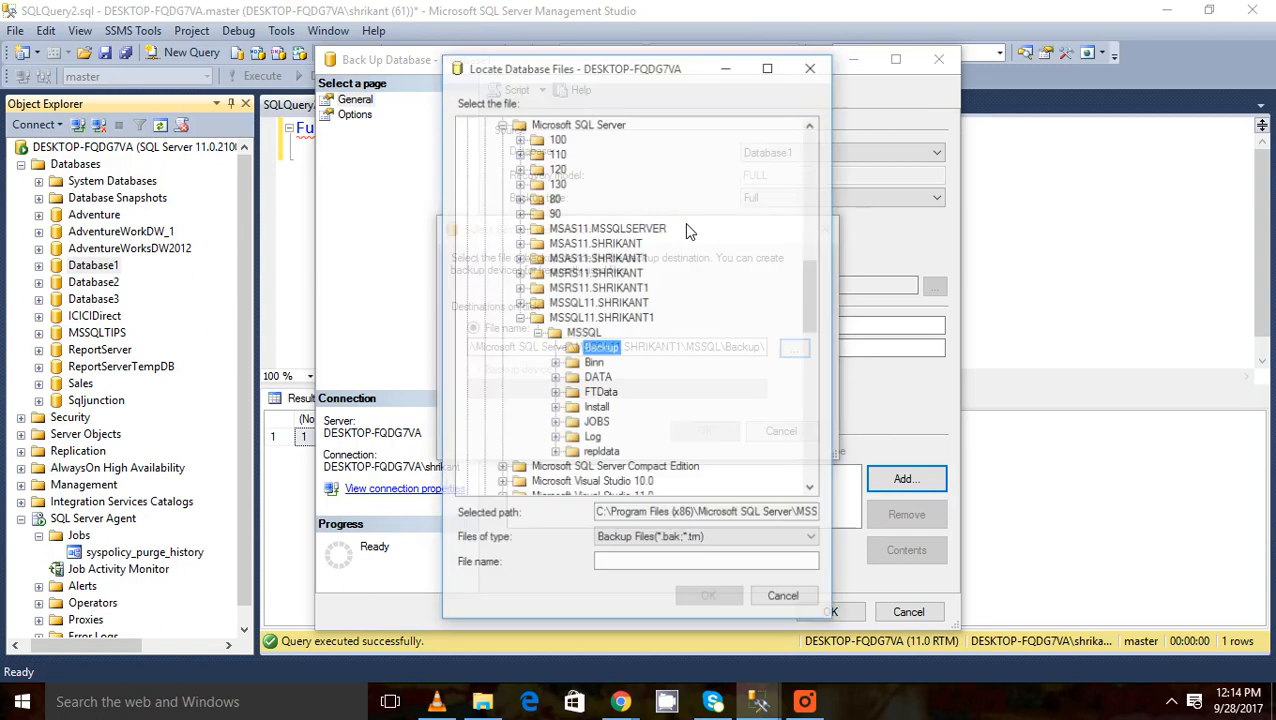
left_click_drag(806, 269, 812, 125)
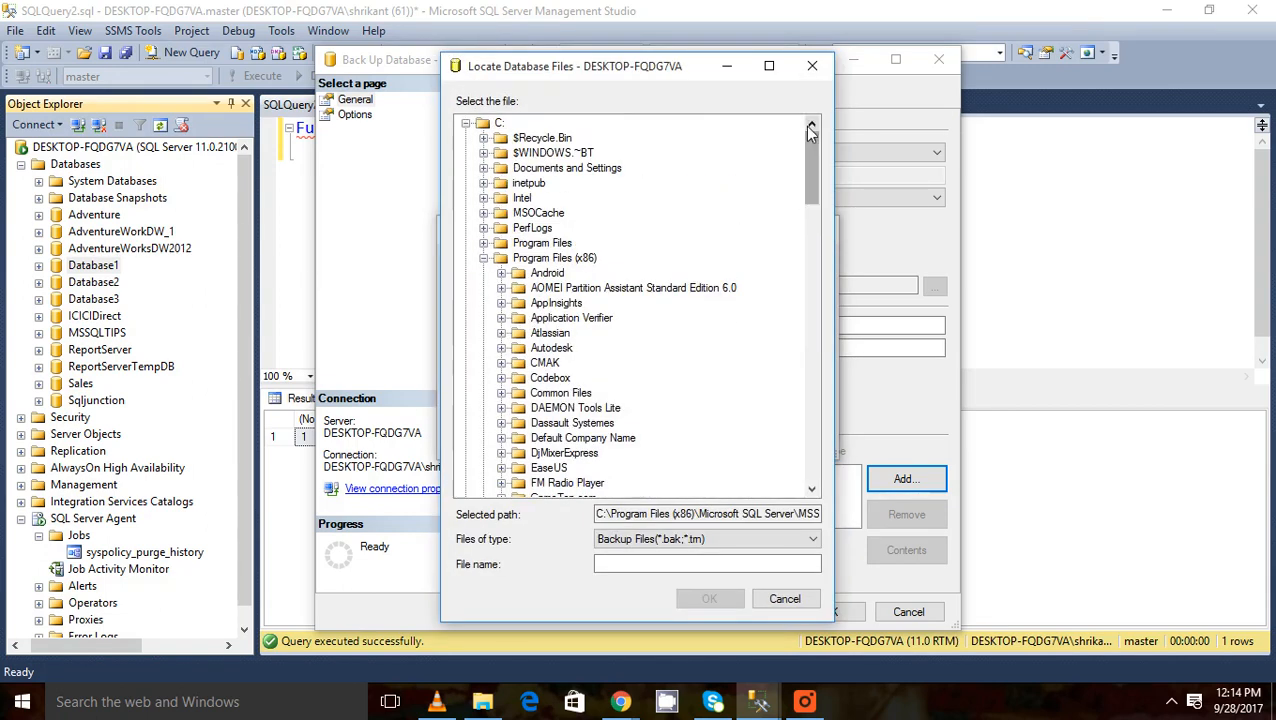
left_click(466, 124)
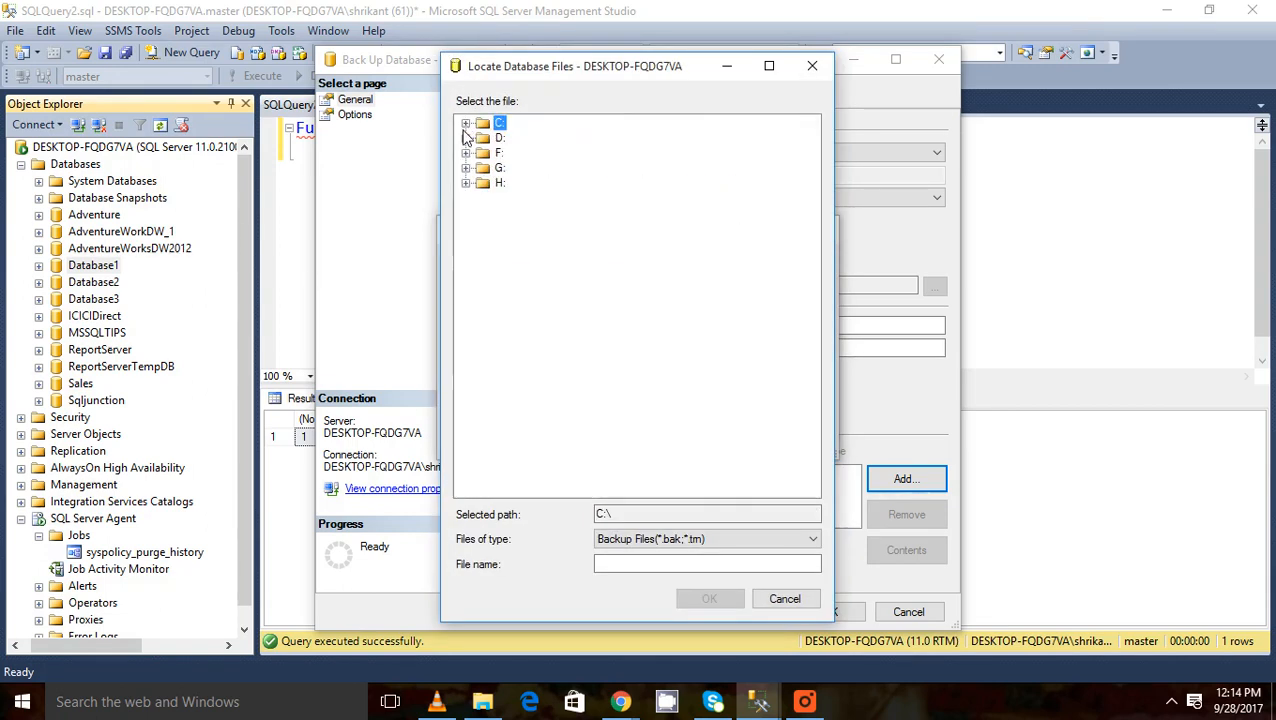
left_click(499, 183)
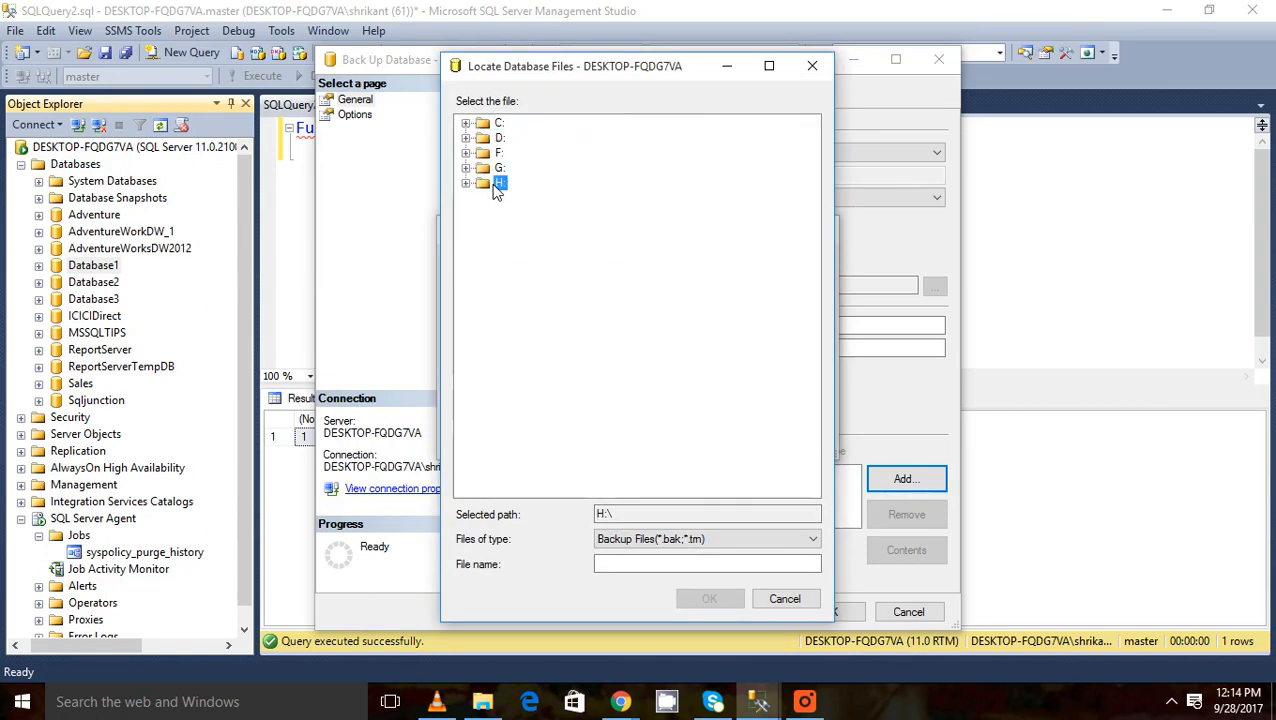
- Name the backup file db11,bak and accept it in the file location dialog
left_click(638, 563)
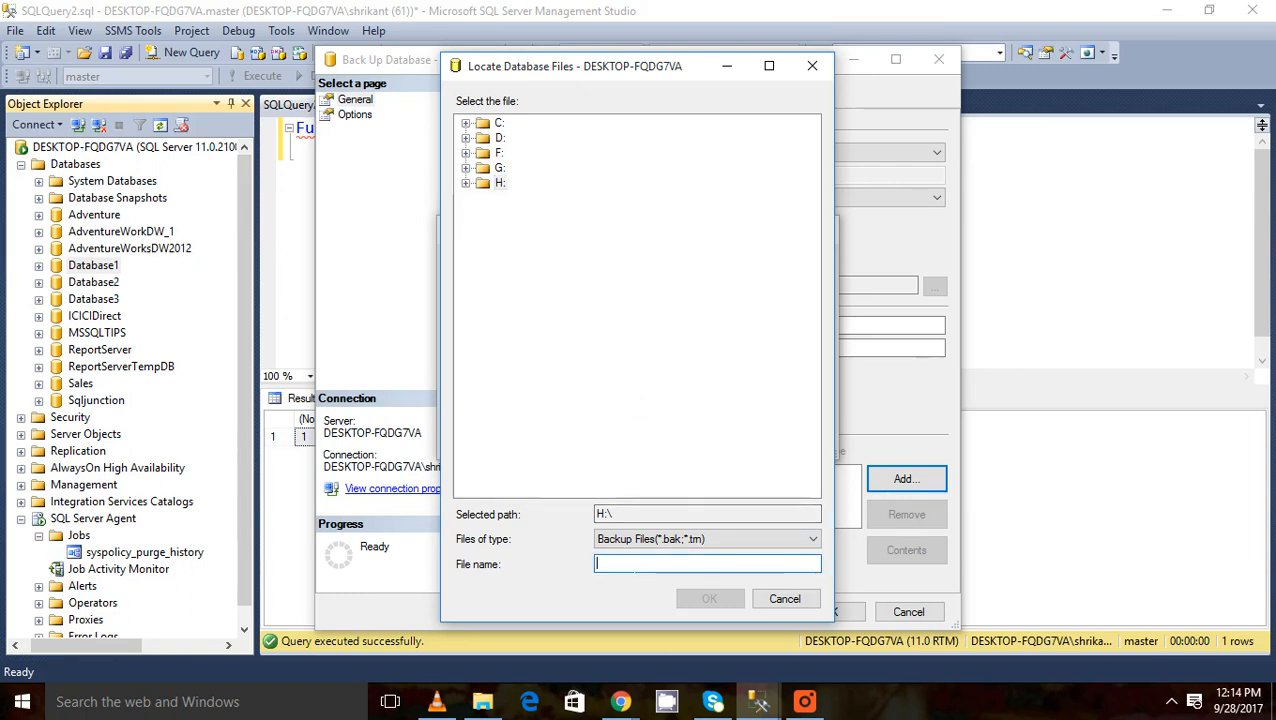
type("db")
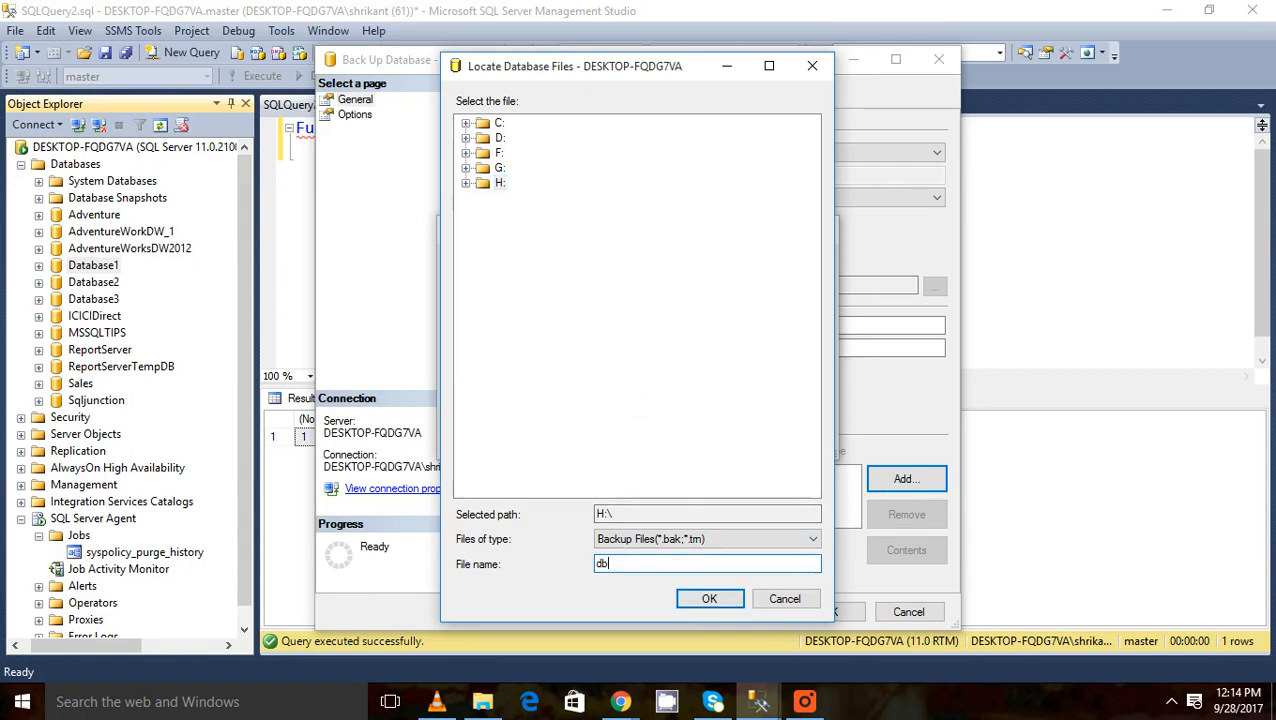
type("1.bak")
left_click(608, 564)
key("BackSpace")
type("b1")
left_click(697, 598)
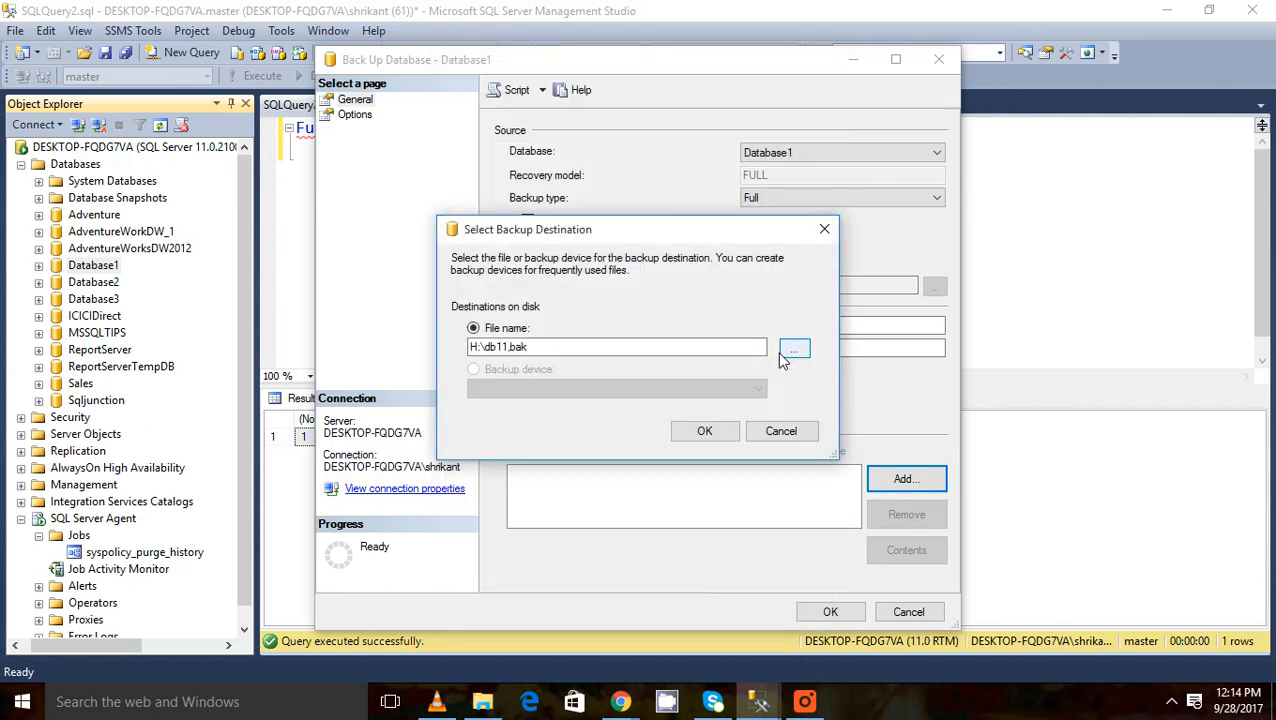
- Add H:\db11,bak as the backup destination and run the full backup of Database1
left_click(712, 431)
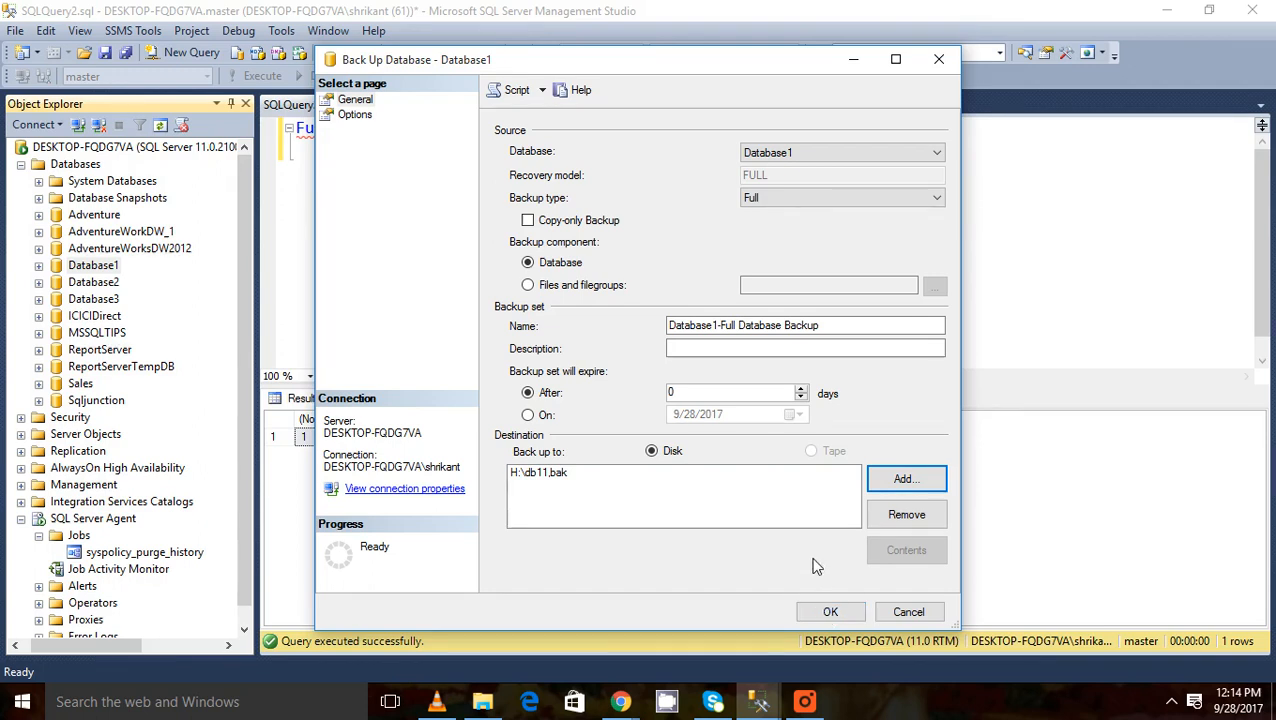
left_click(827, 614)
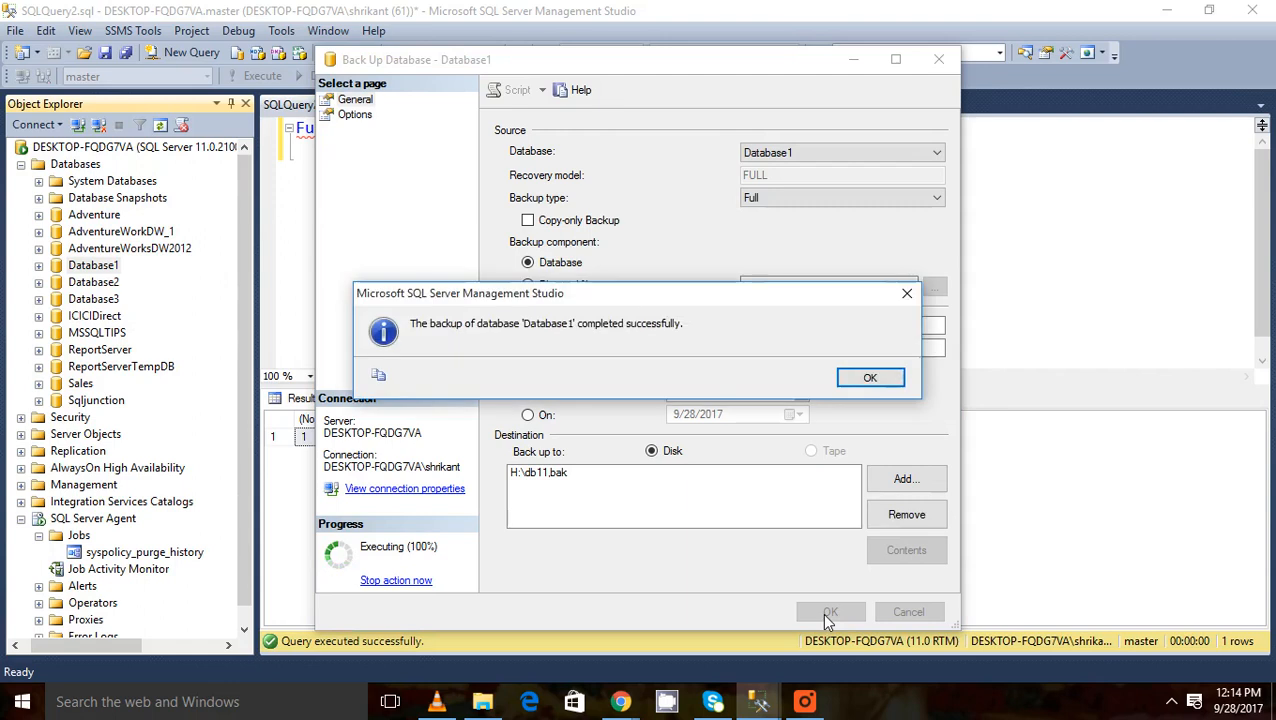
left_click(873, 386)
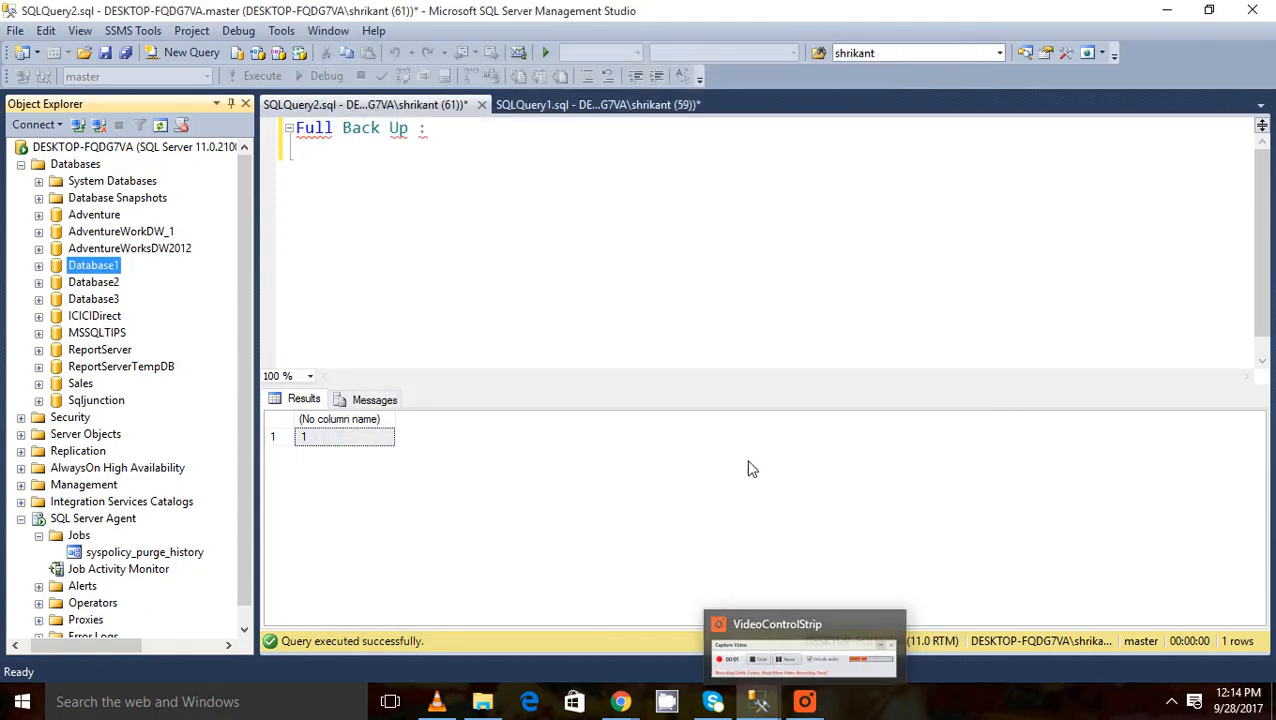
- Check for the db11,bak backup file on drive H: in File Explorer, and return to SQL Server Management Studio
left_click(485, 705)
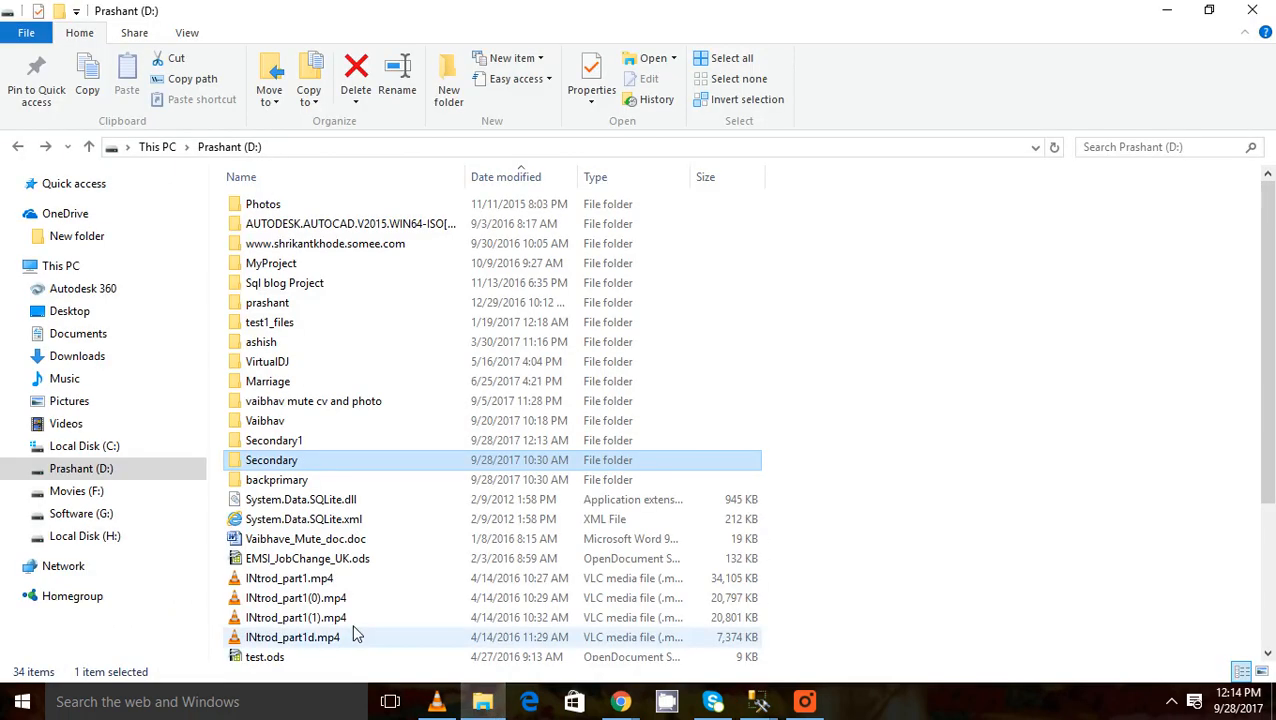
left_click(117, 546)
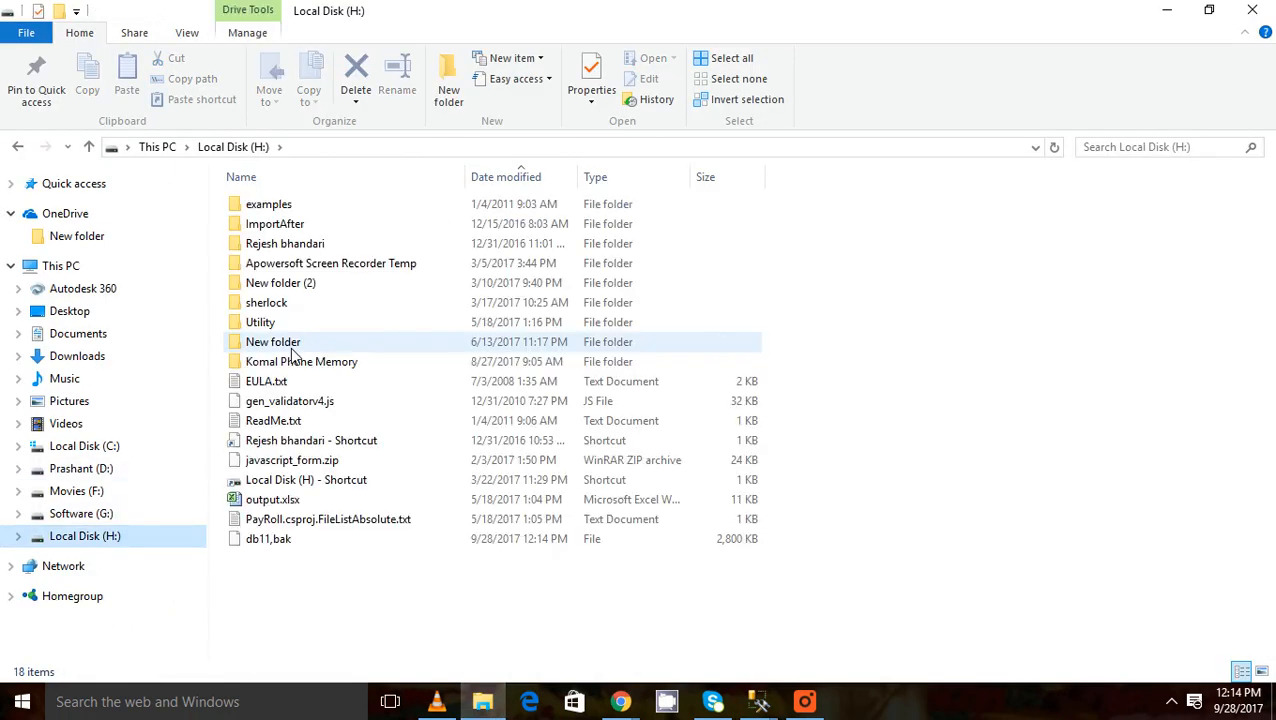
left_click(287, 552)
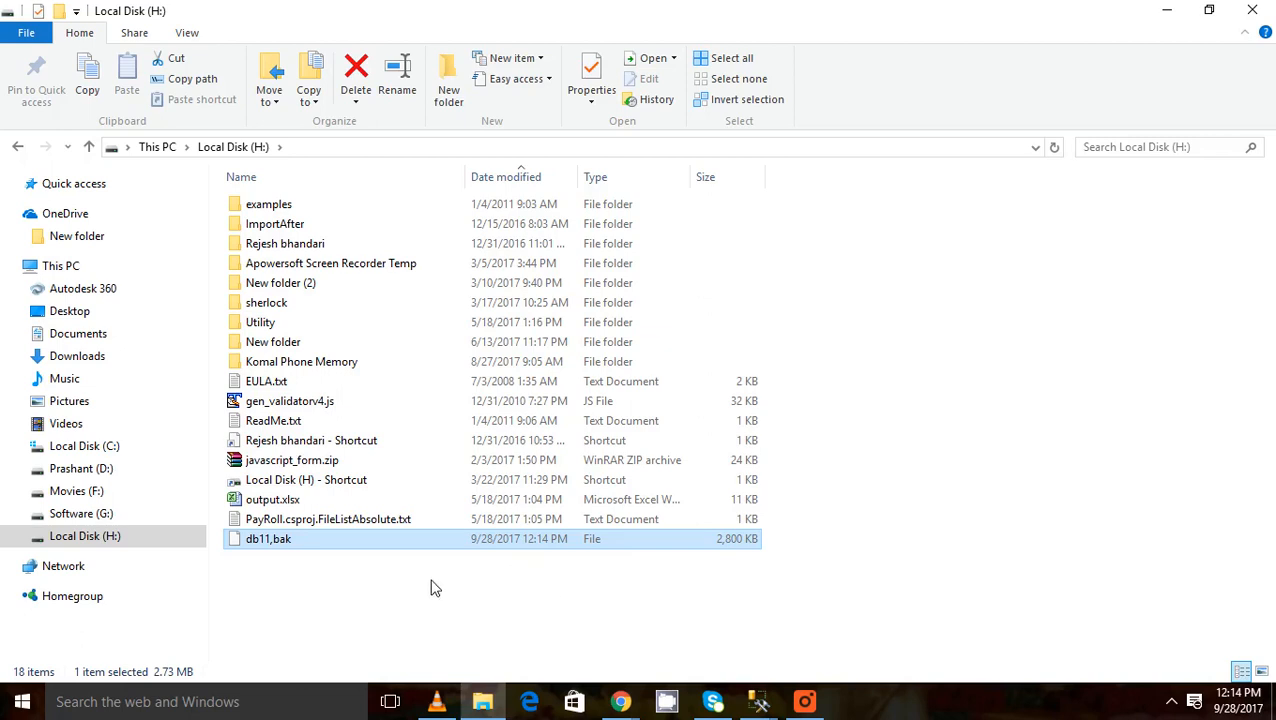
left_click(758, 701)
left_click(797, 633)
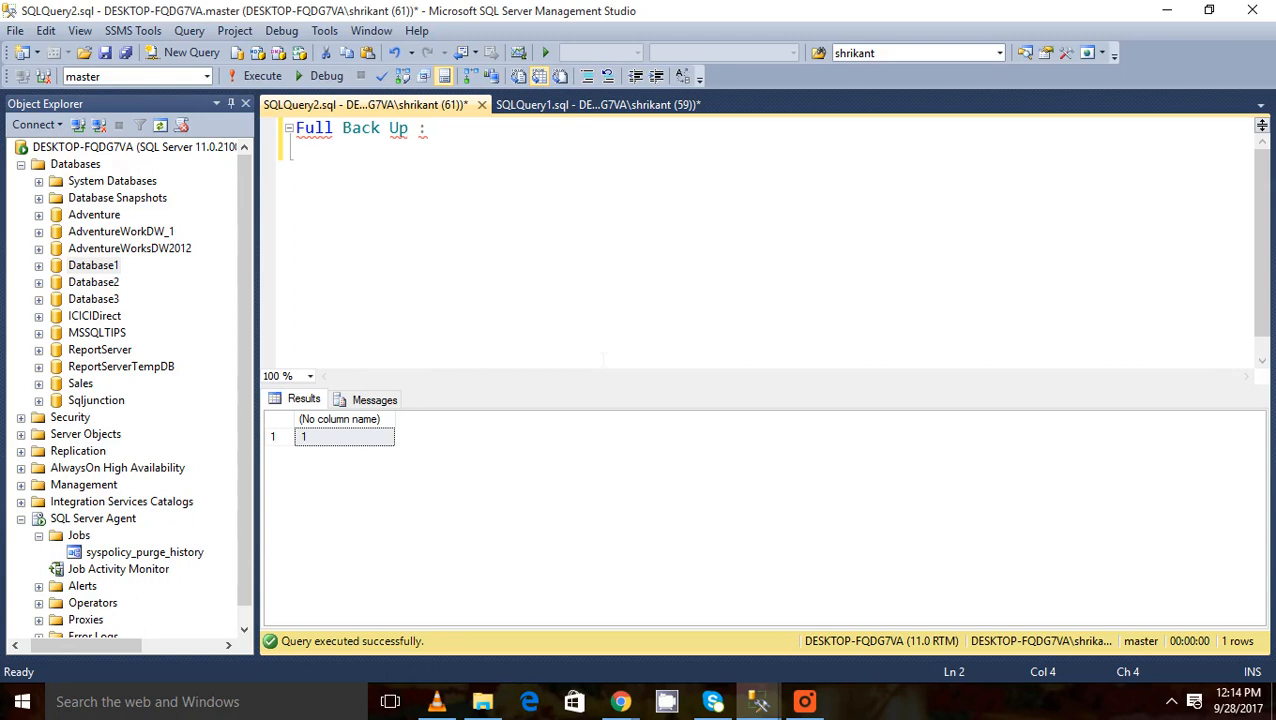
type("databas")
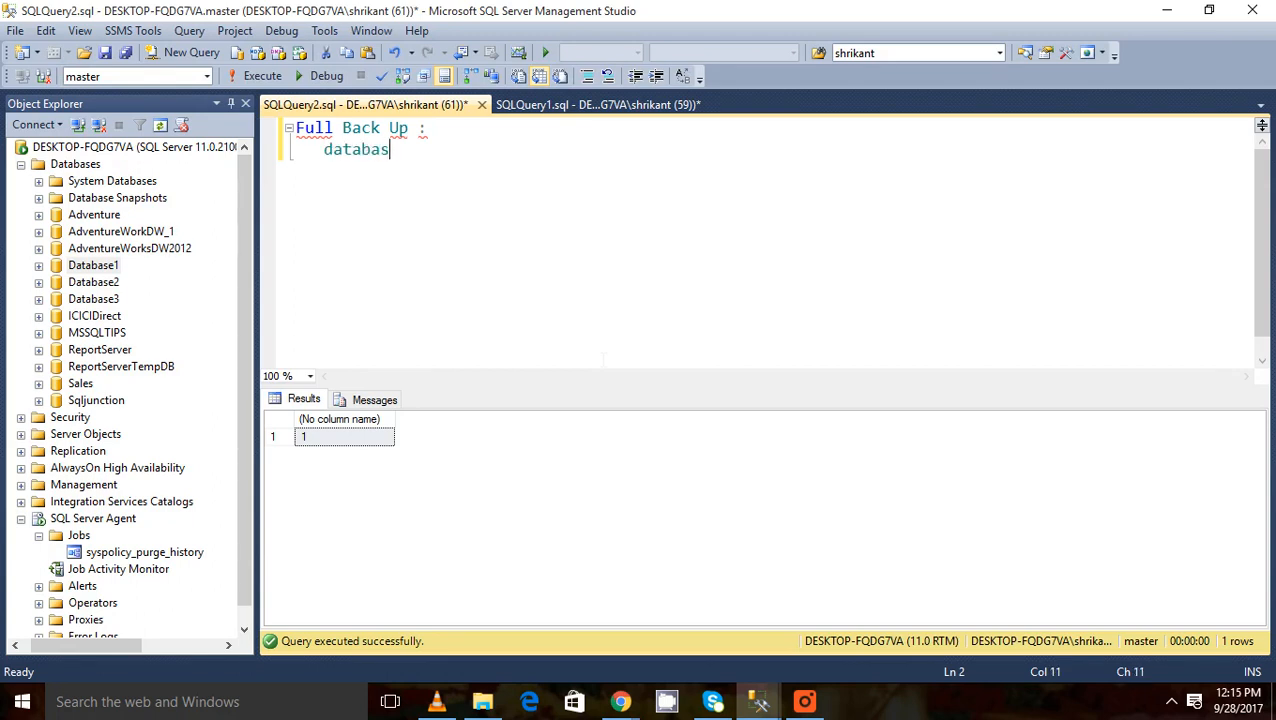
key("BackSpace")
key("BackSpace")
key("BackSpace")
key("BackSpace")
key("BackSpace")
key("BackSpace")
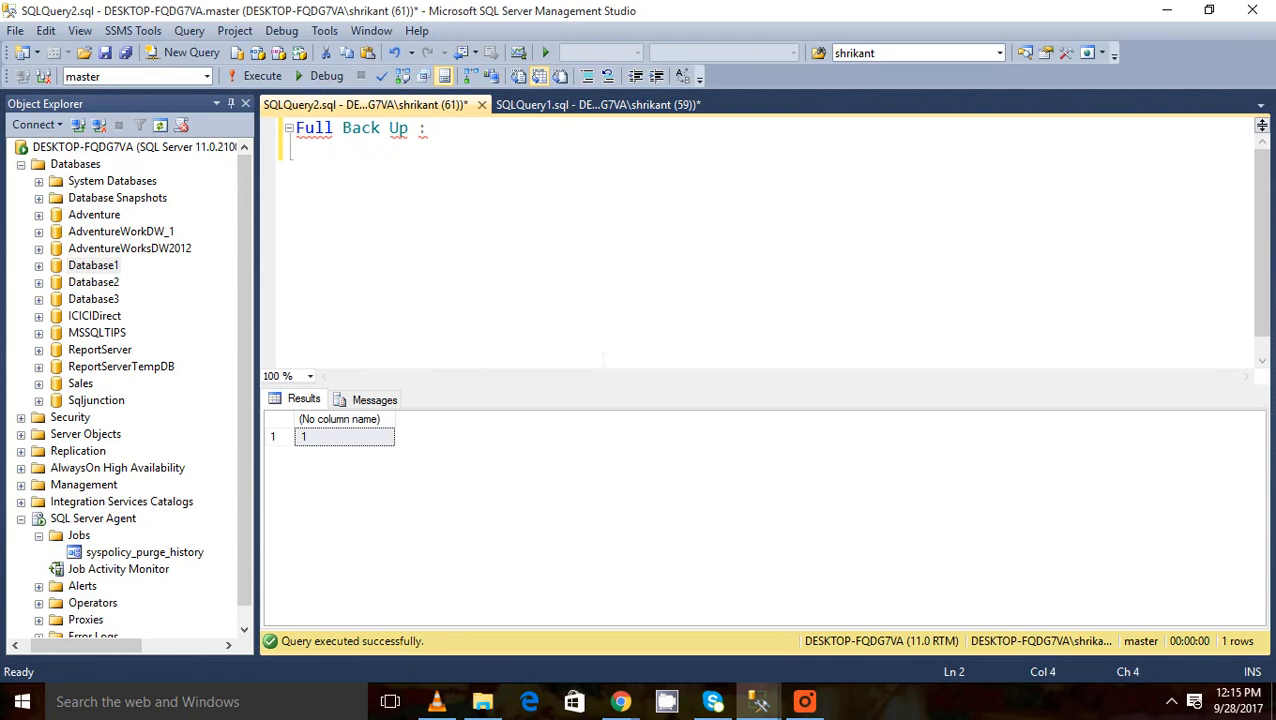
- Write the statement backup database database1 to disk ='H:/sss.bak' under the Full Back Up heading
type("backup data")
type("base ")
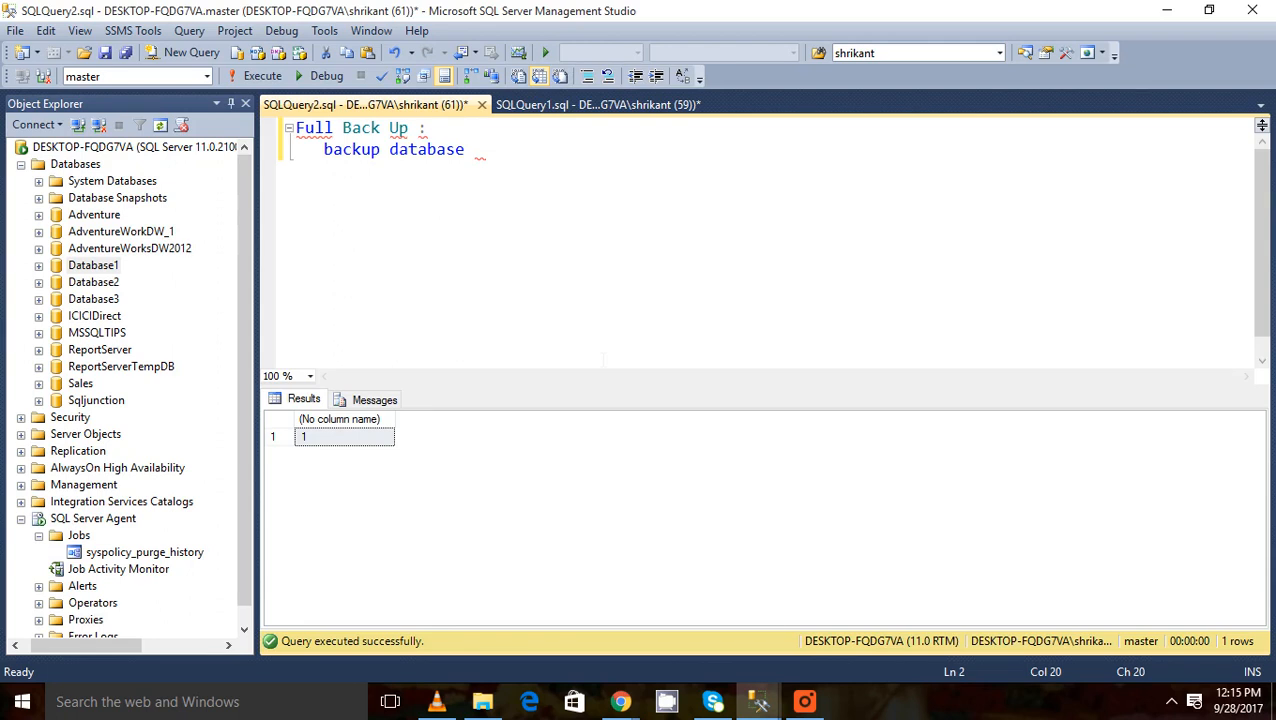
type("databas")
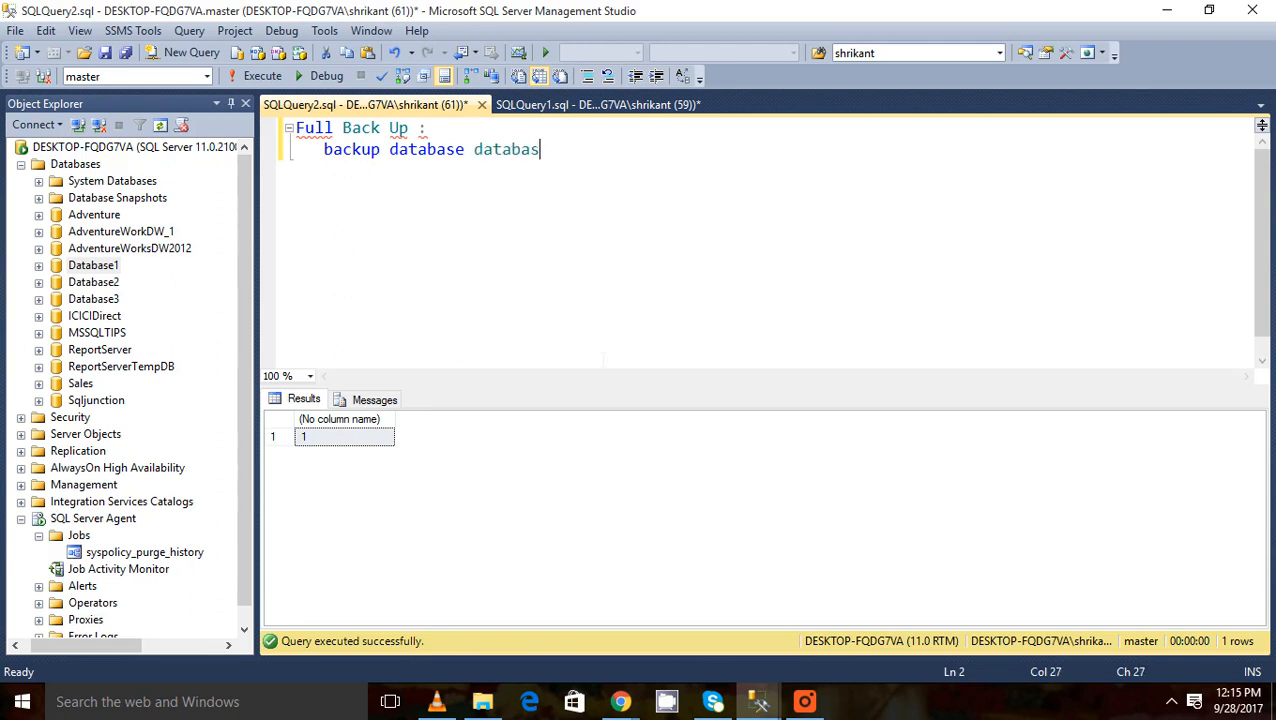
type("e1 to disk ")
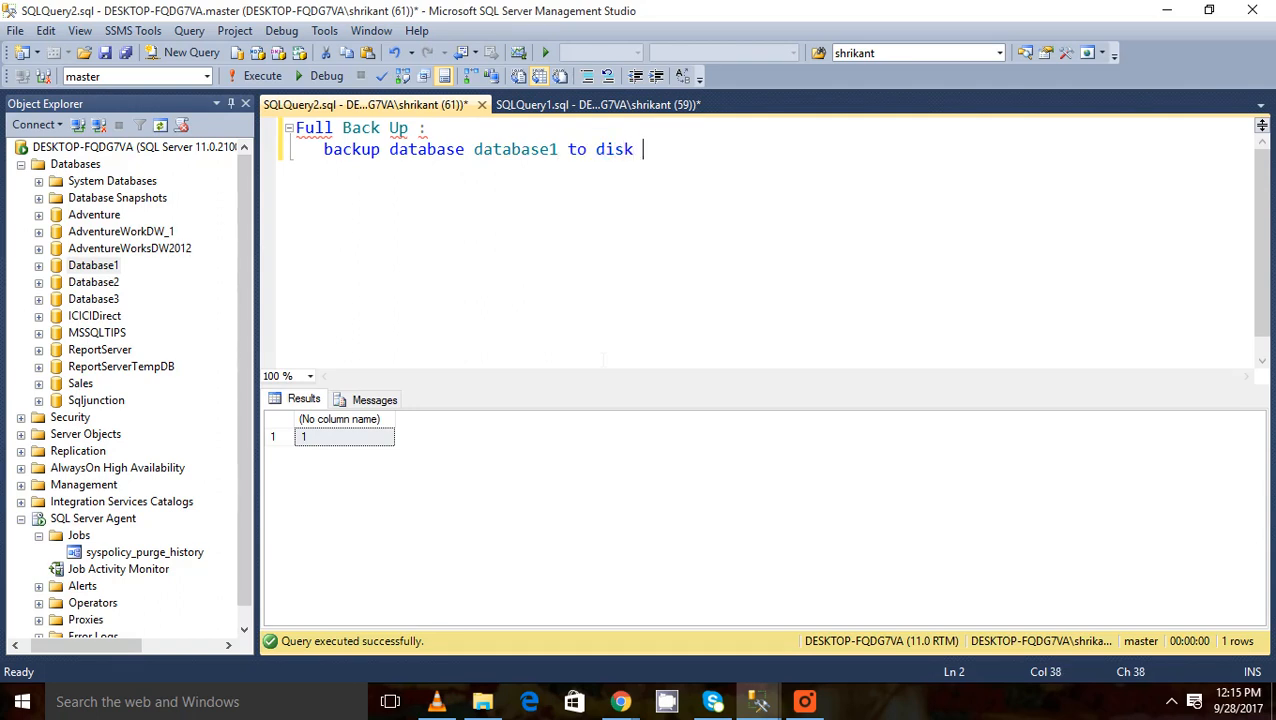
type("'H:/sss.bak")
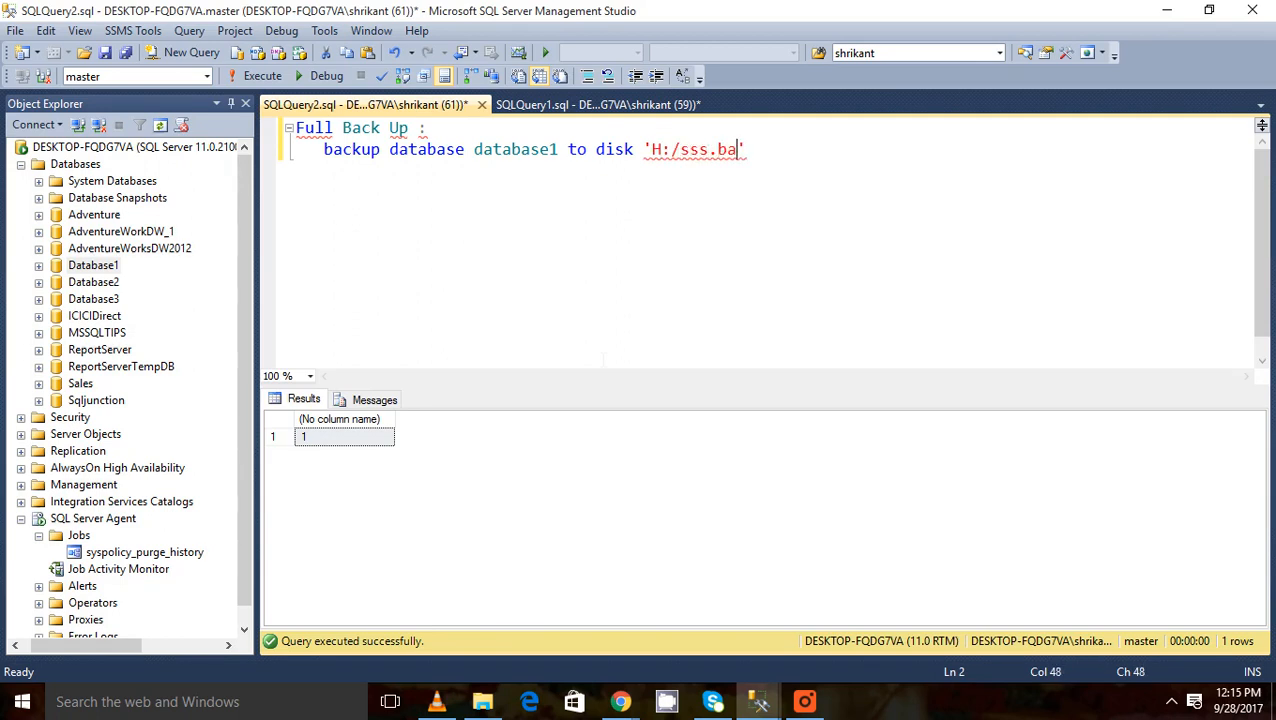
key("End")
left_click(643, 149)
type("=")
- Execute only the backup database statement, leaving the heading line out of the run
left_click_drag(764, 149, 315, 150)
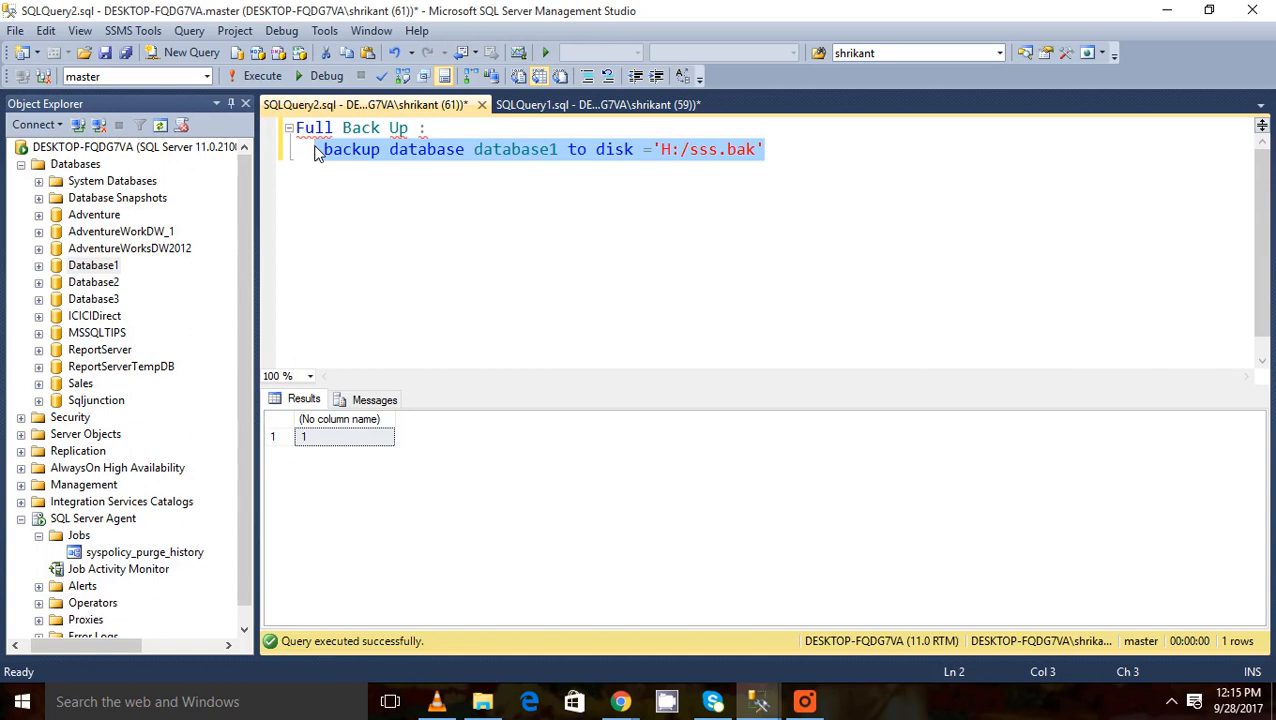
left_click(262, 76)
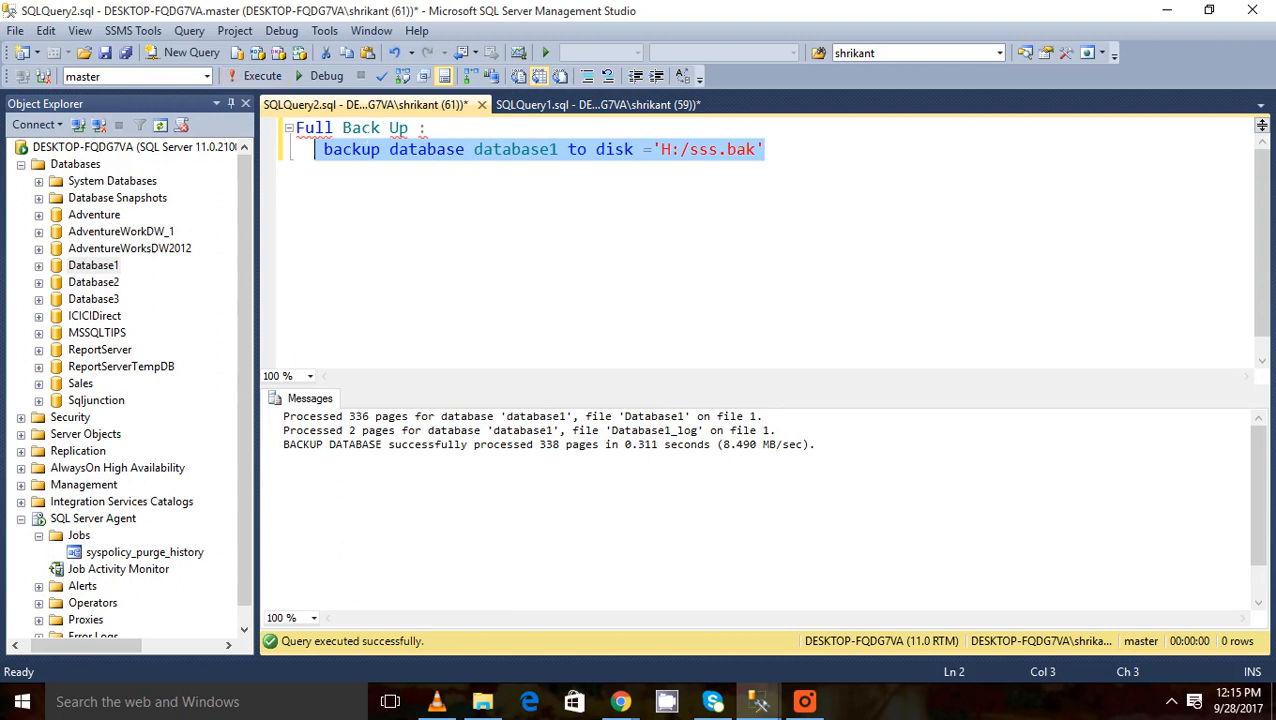
left_click(788, 158)
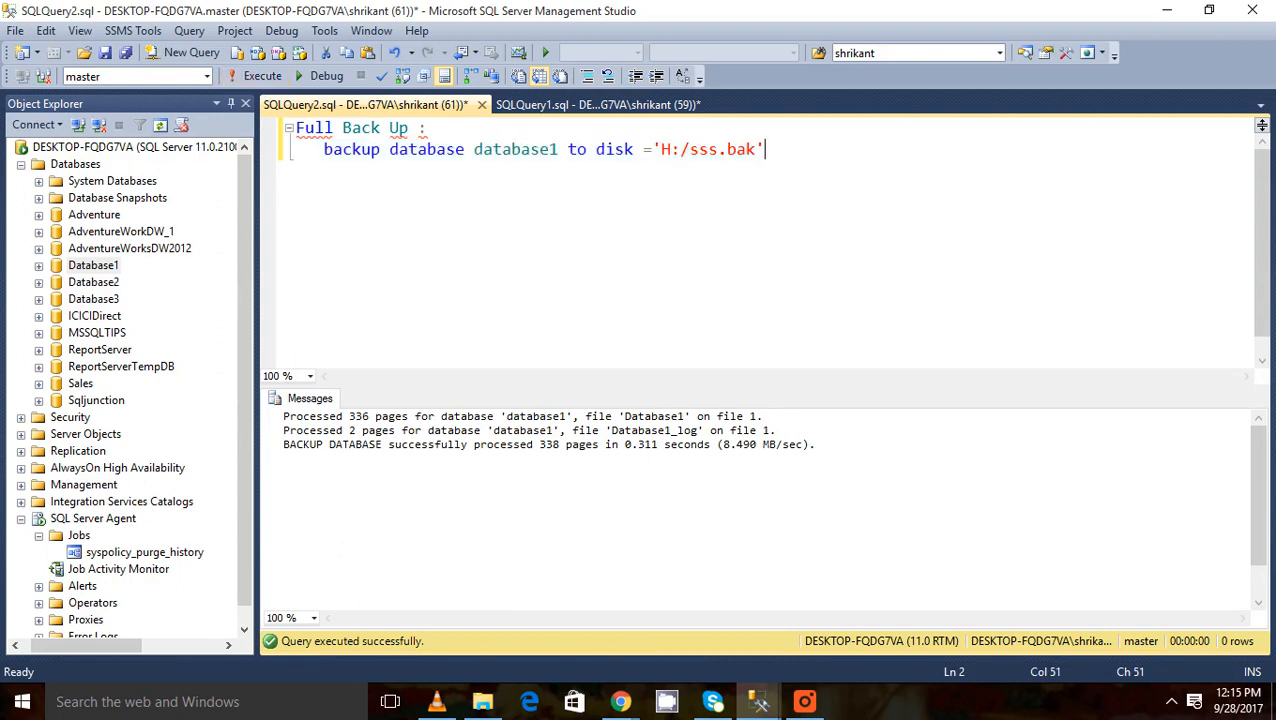
- Change the backup file name in the backup database statement to sss1.bak, keeping it on drive H:
key("Left")
key("Left")
key("Left")
key("Left")
key("Left")
type("1")
- Add the clause with stats=10 on a new line below the backup database statement
key("End")
key("Return")
type("with sta")
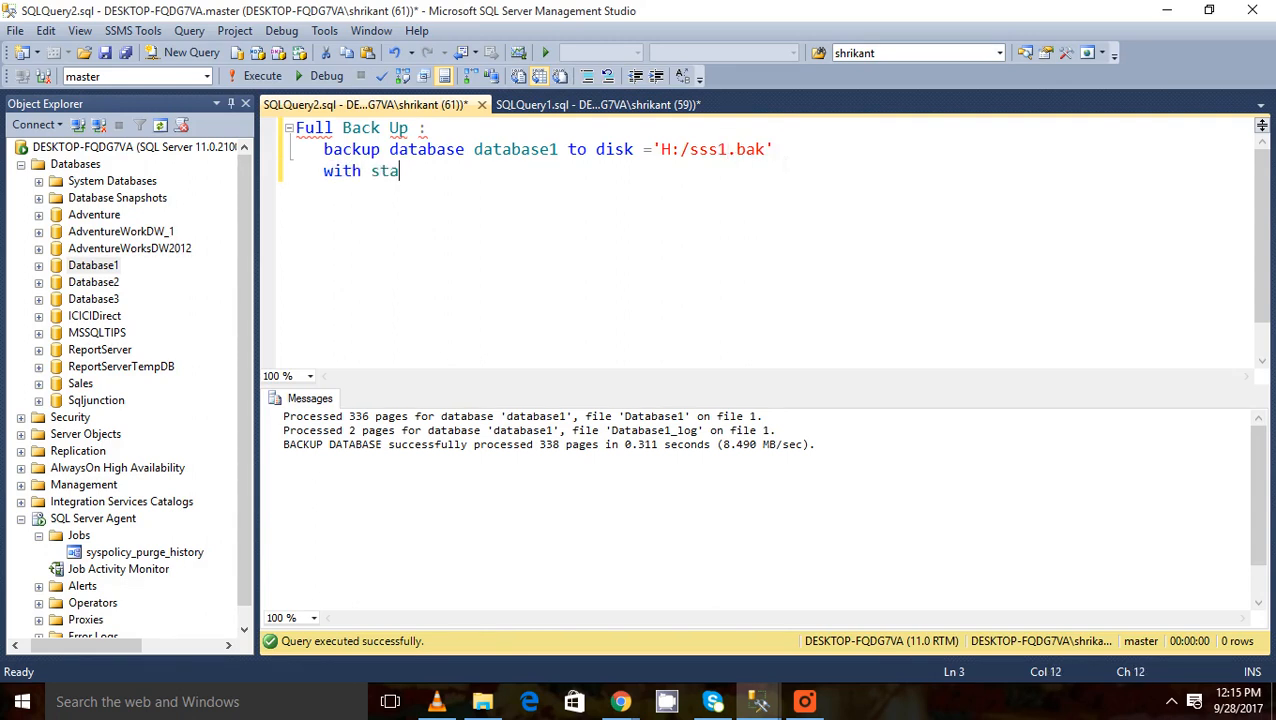
type("ts=")
key("Insert")
type("10")
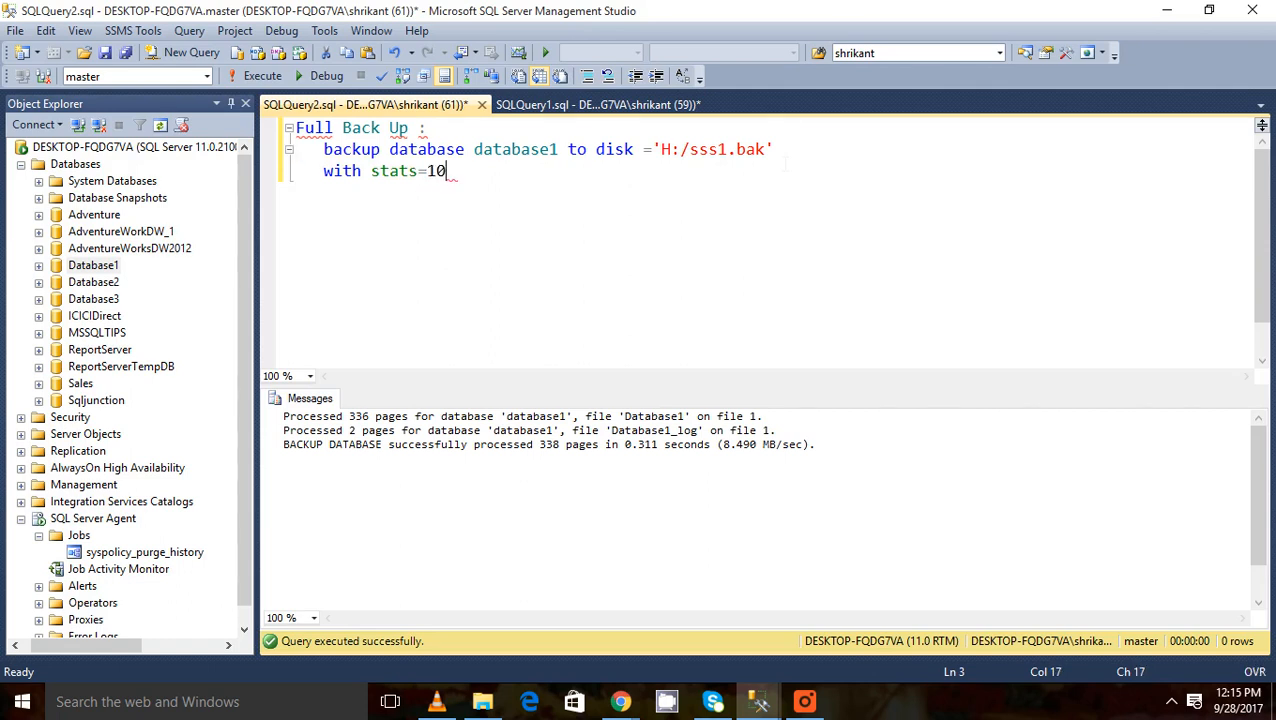
- Execute only the two-line backup statement without the Full Back Up heading, and review its progress messages
key("shift+Up")
key("shift+Up")
key("shift+Down")
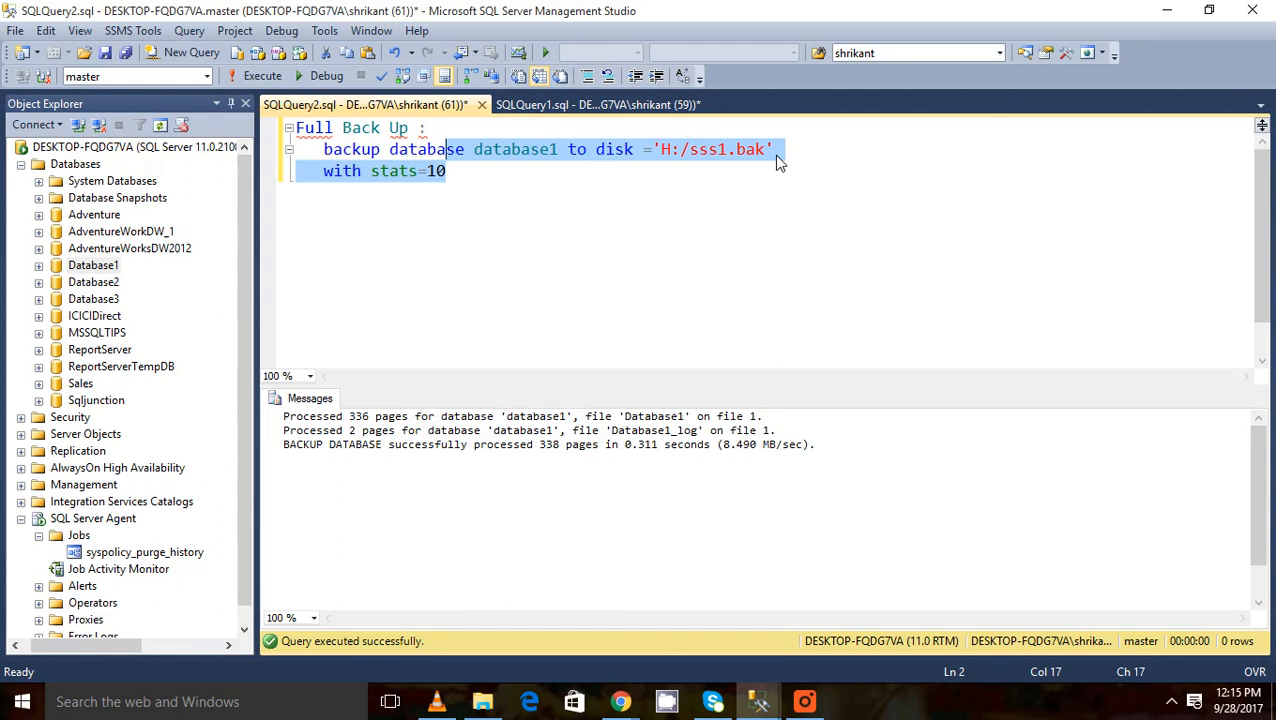
key("shift+Home")
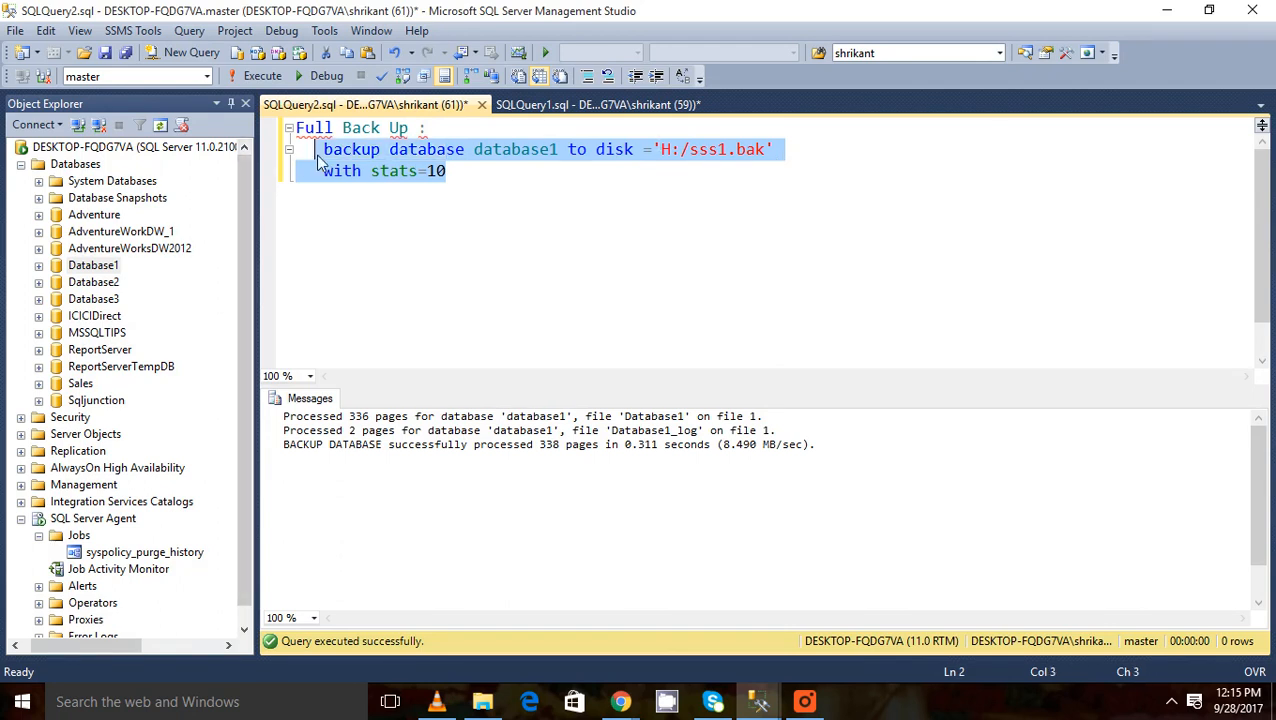
left_click(248, 84)
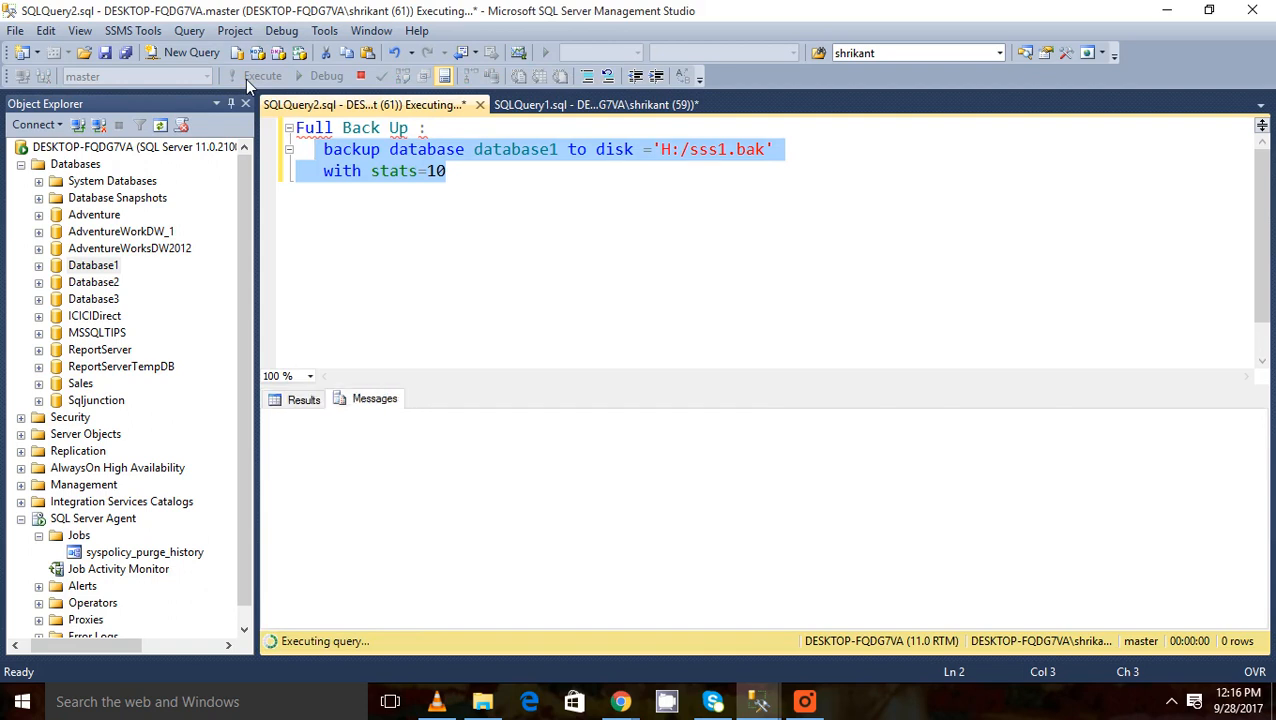
left_click(326, 528)
double_click(326, 528)
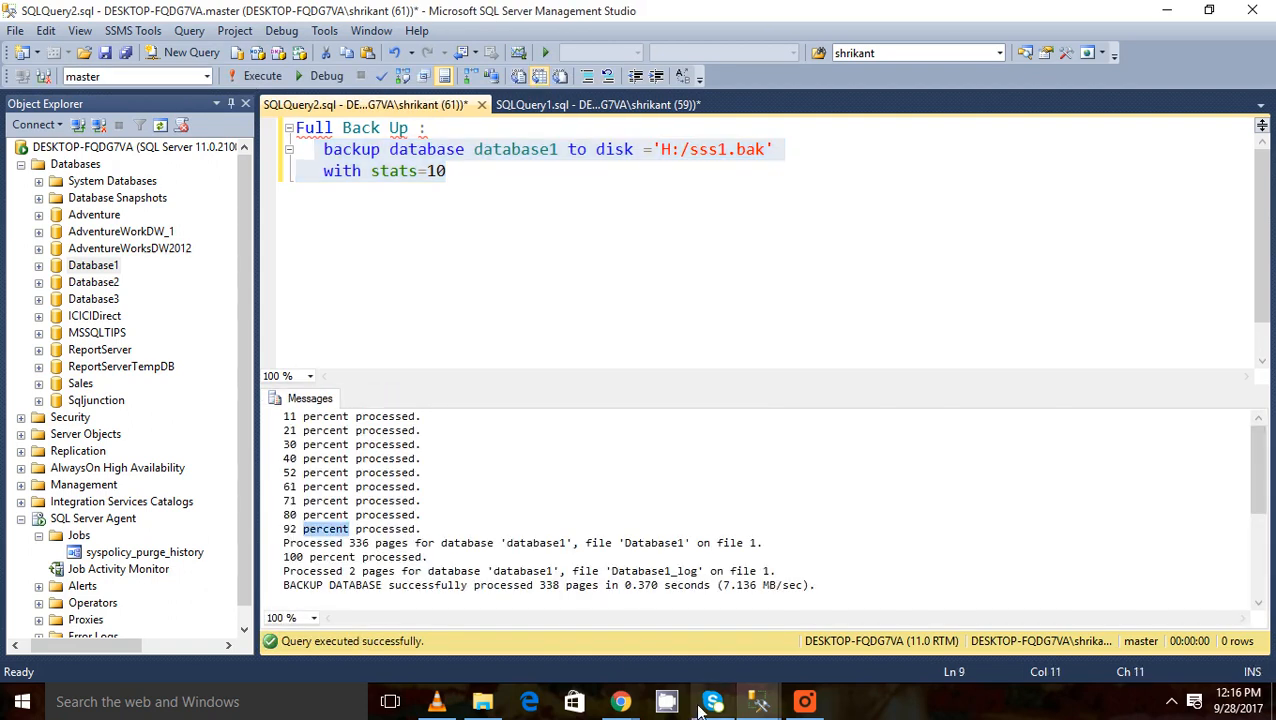
mouse_move(822, 710)
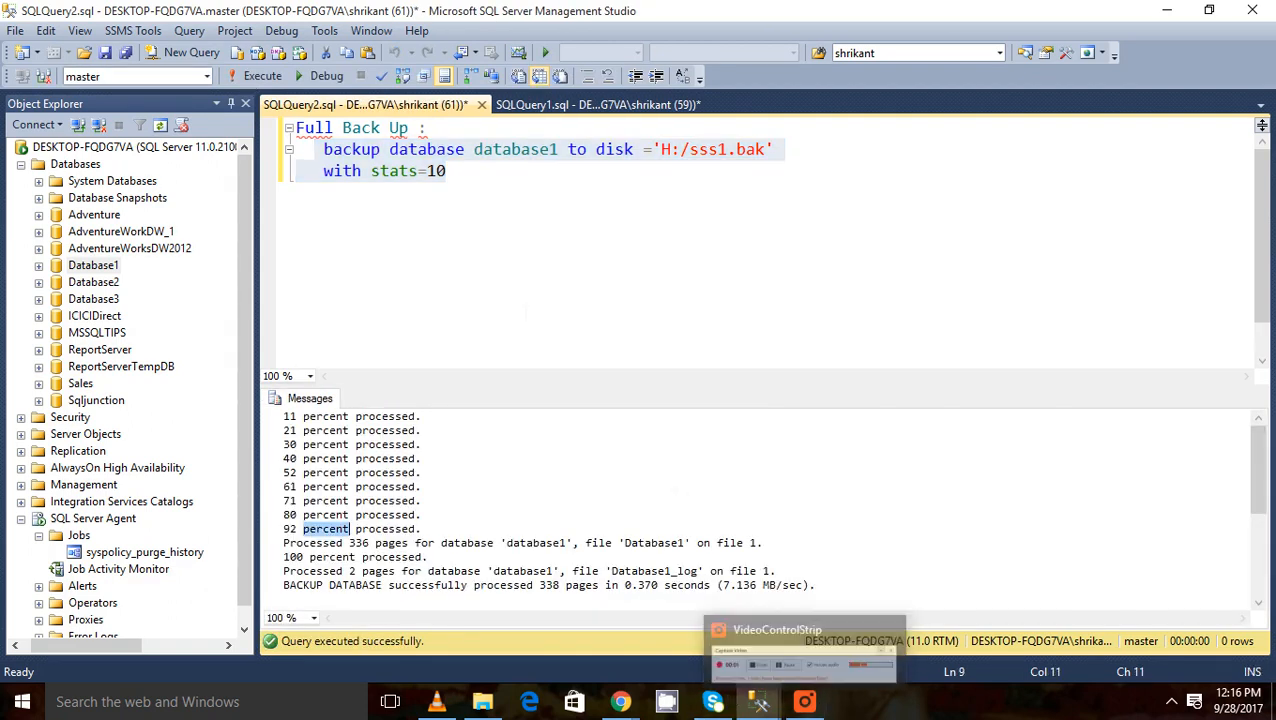